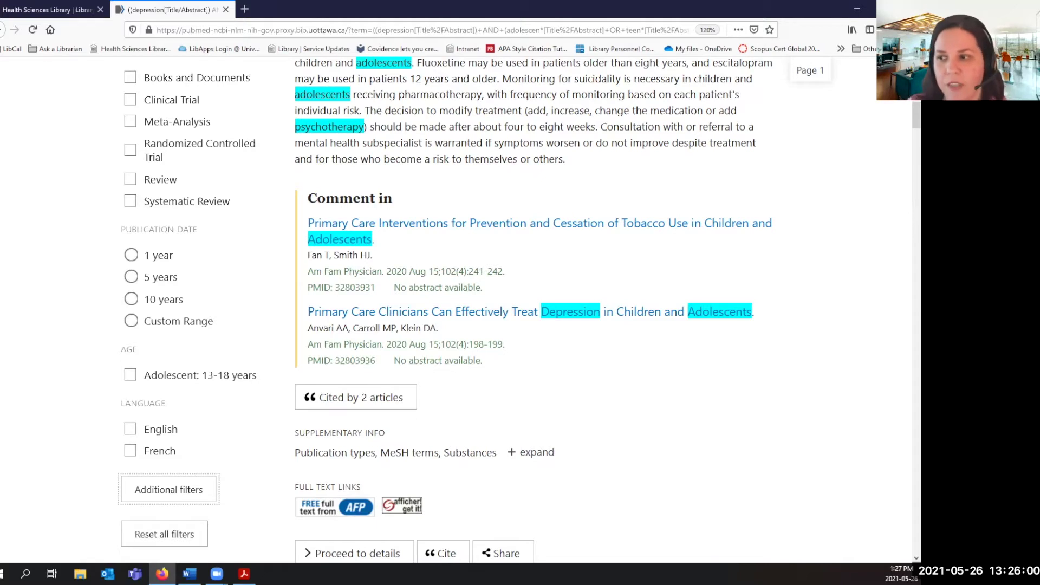
Limit the search results to English-language articles and open the advanced search builder
{"action": "left_click", "coordinate": [131, 429]}
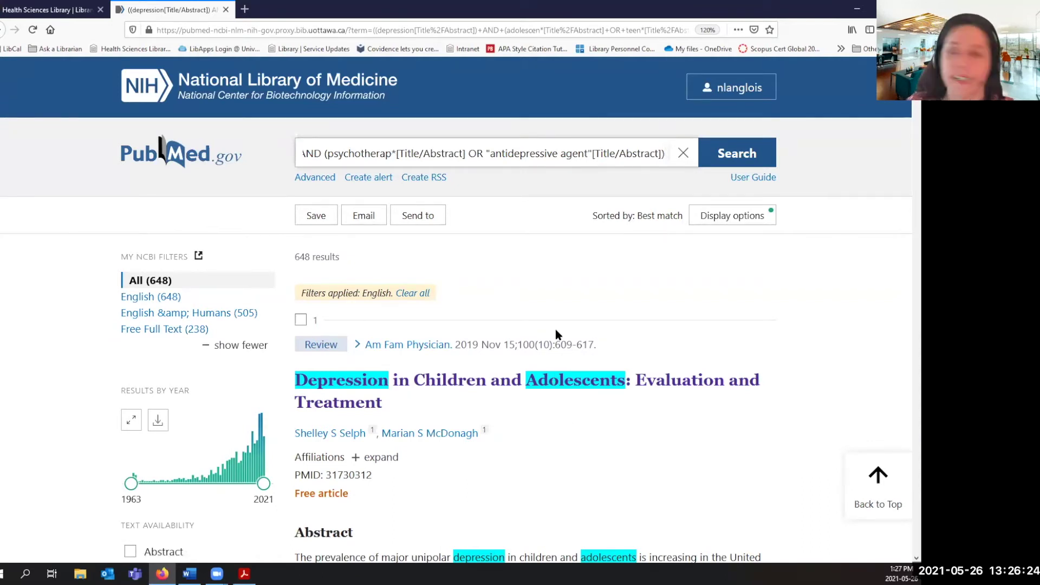
{"action": "scroll", "coordinate": [555, 329], "scroll_direction": "down", "scroll_amount": 2}
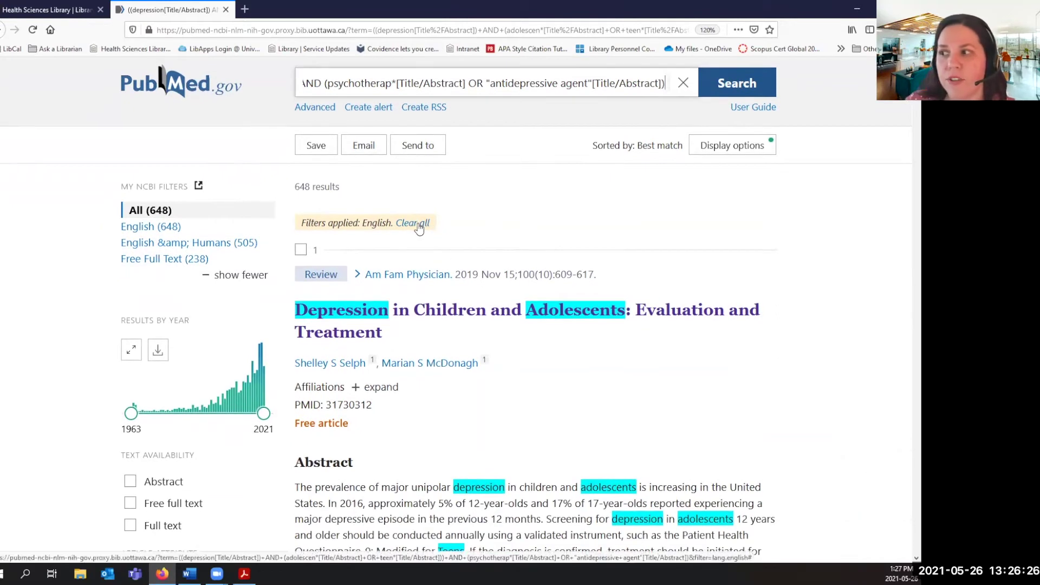
{"action": "left_click", "coordinate": [331, 108]}
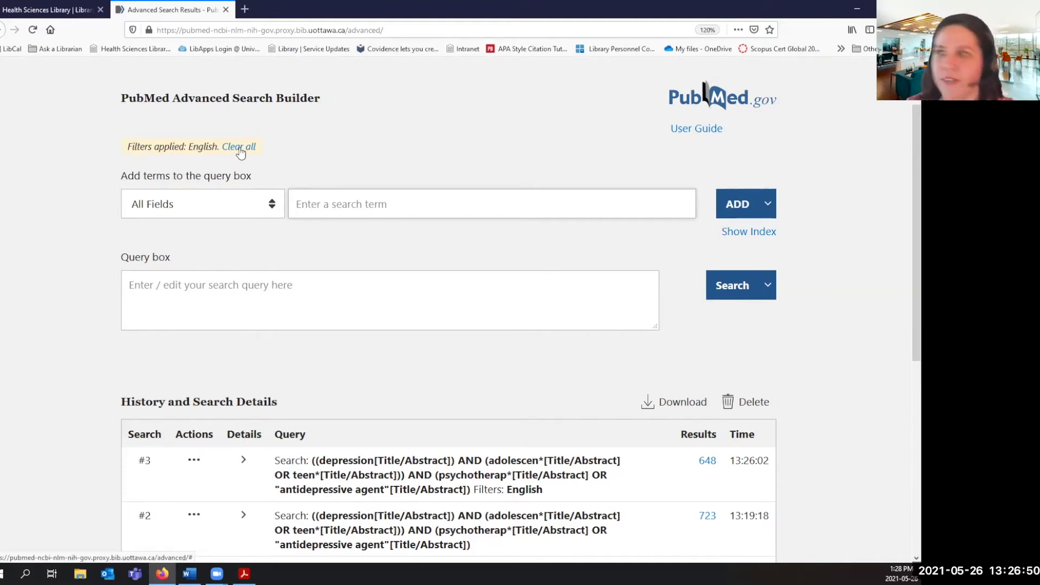
Return to the PubMed home page and open Clinical Queries
{"action": "scroll", "coordinate": [233, 162], "scroll_direction": "up", "scroll_amount": 2}
{"action": "left_click", "coordinate": [672, 171]}
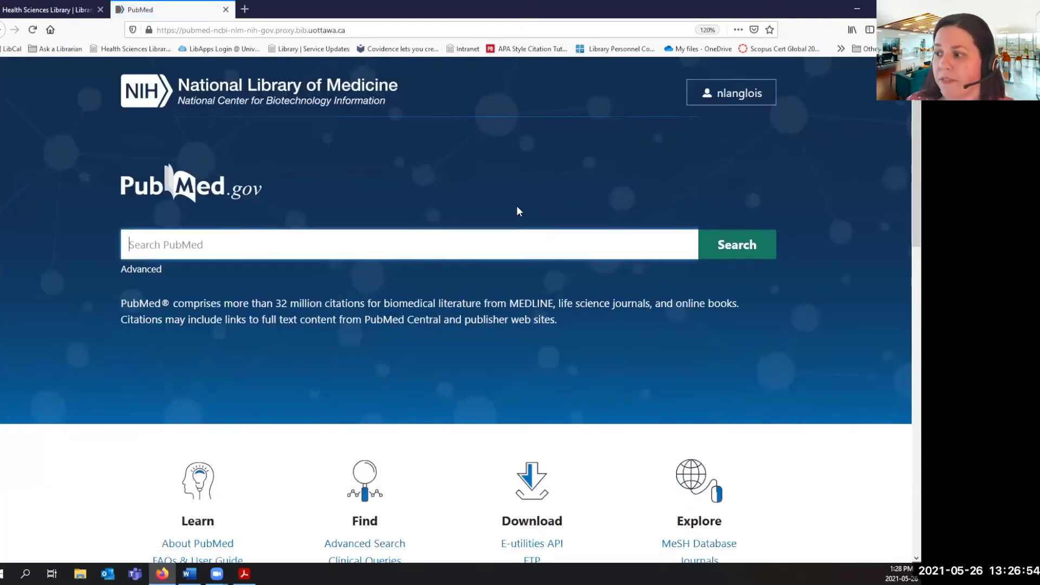
{"action": "scroll", "coordinate": [518, 210], "scroll_direction": "down", "scroll_amount": 2}
{"action": "scroll", "coordinate": [432, 236], "scroll_direction": "down", "scroll_amount": 1}
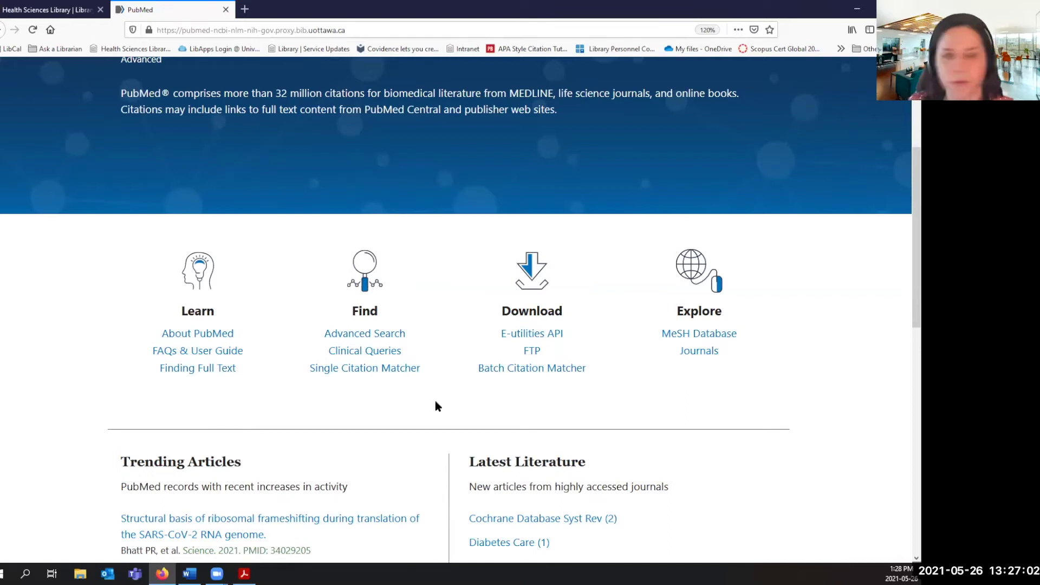
{"action": "left_click", "coordinate": [377, 356]}
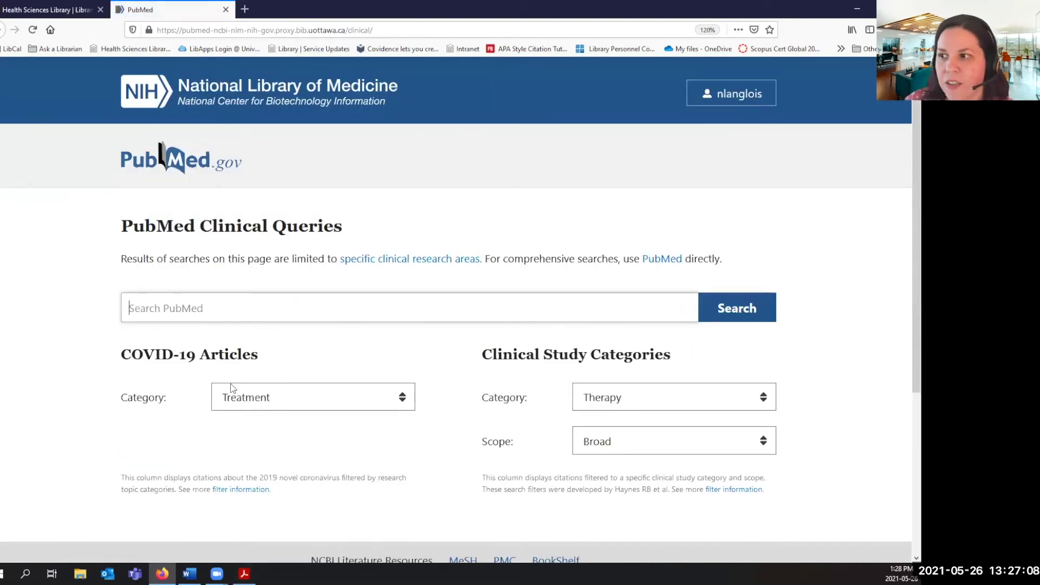
Search Clinical Queries for "adolescent depression treatment" with the clinical study category Therapy and the scope Broad
{"action": "scroll", "coordinate": [133, 407], "scroll_direction": "down", "scroll_amount": 2}
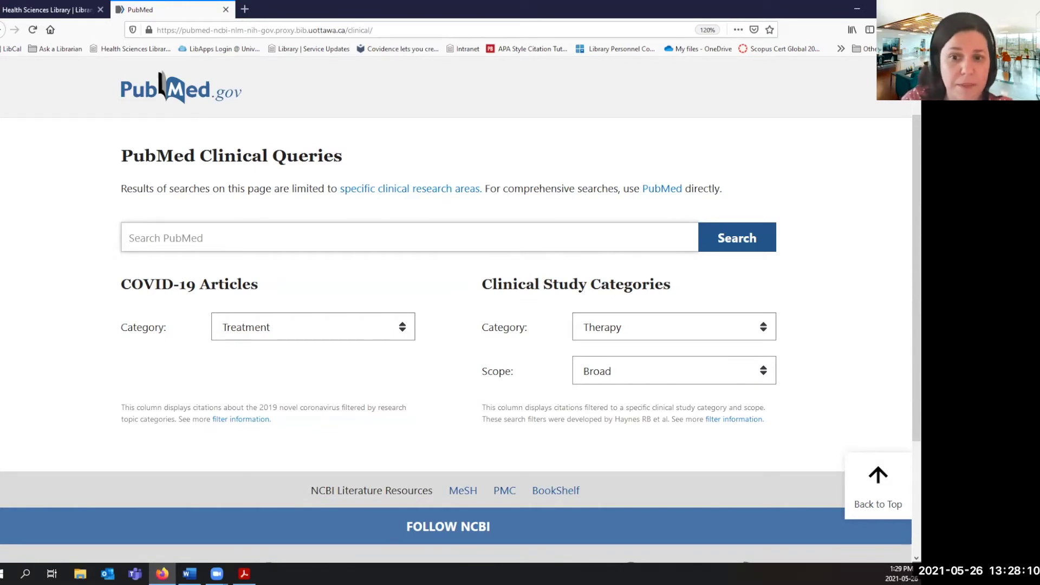
{"action": "left_click", "coordinate": [697, 331]}
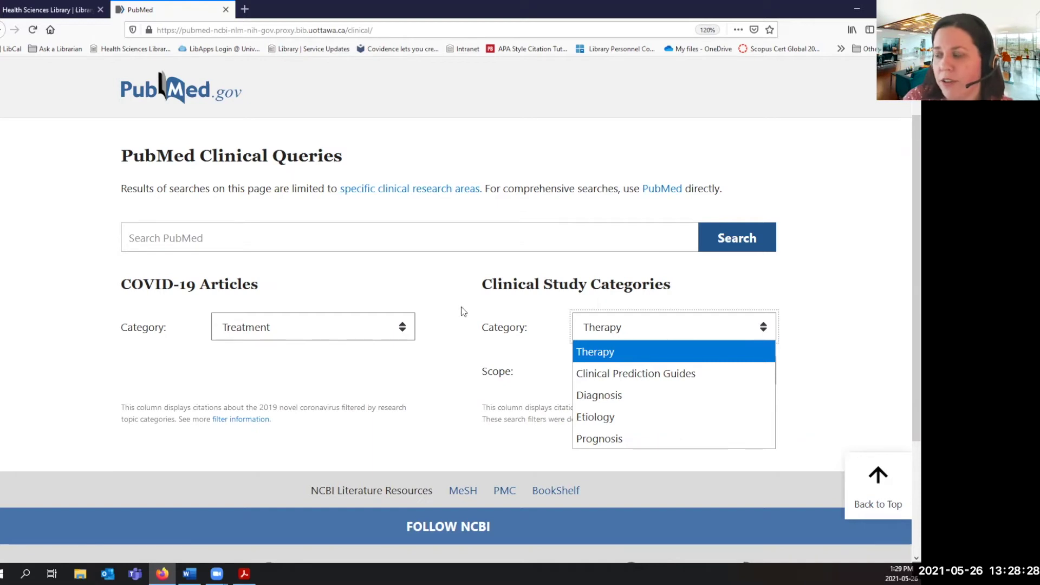
{"action": "left_click", "coordinate": [464, 238]}
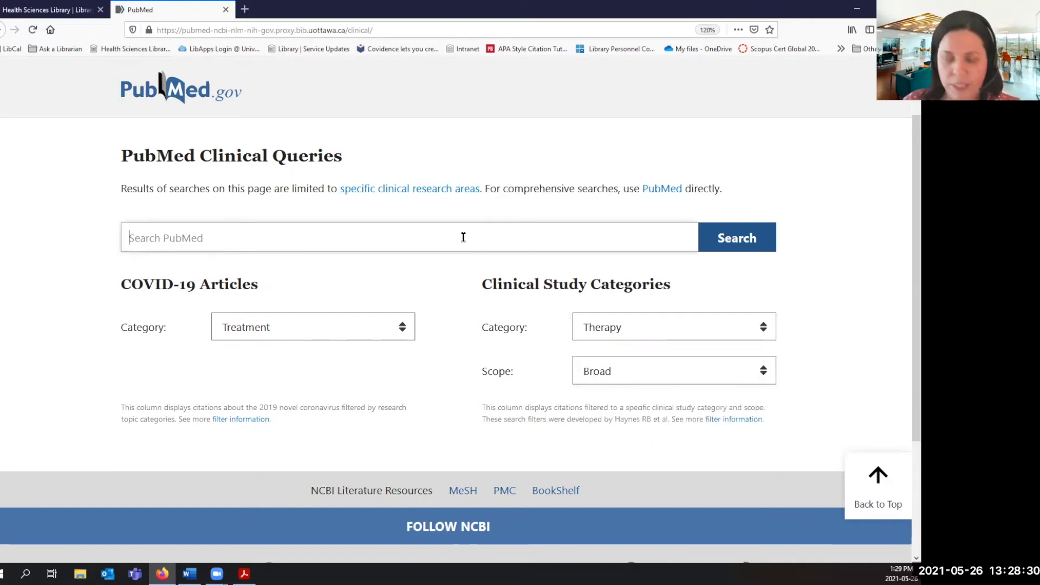
{"action": "type", "text": "adolescen"}
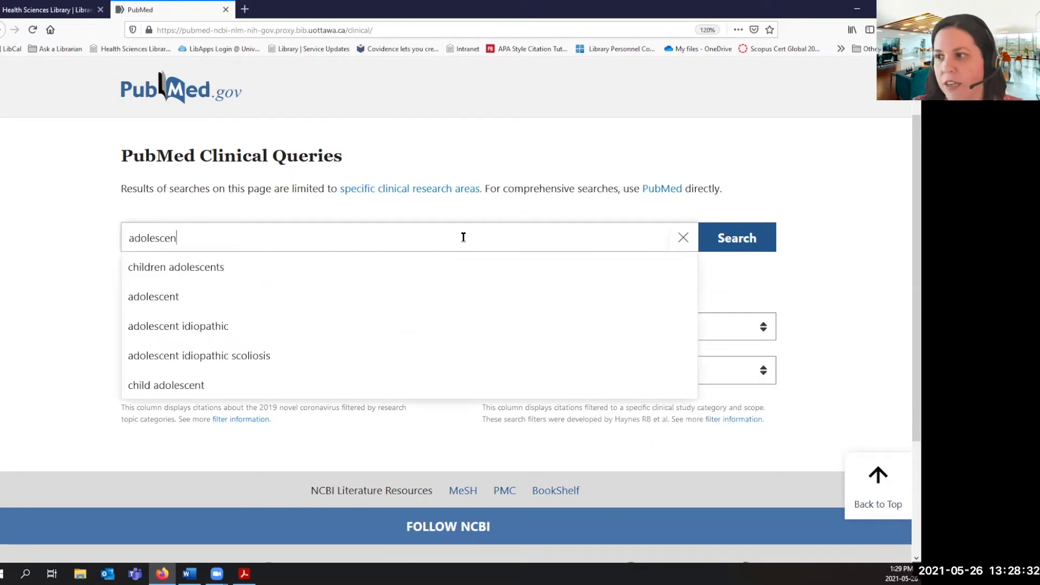
{"action": "type", "text": "t depres"}
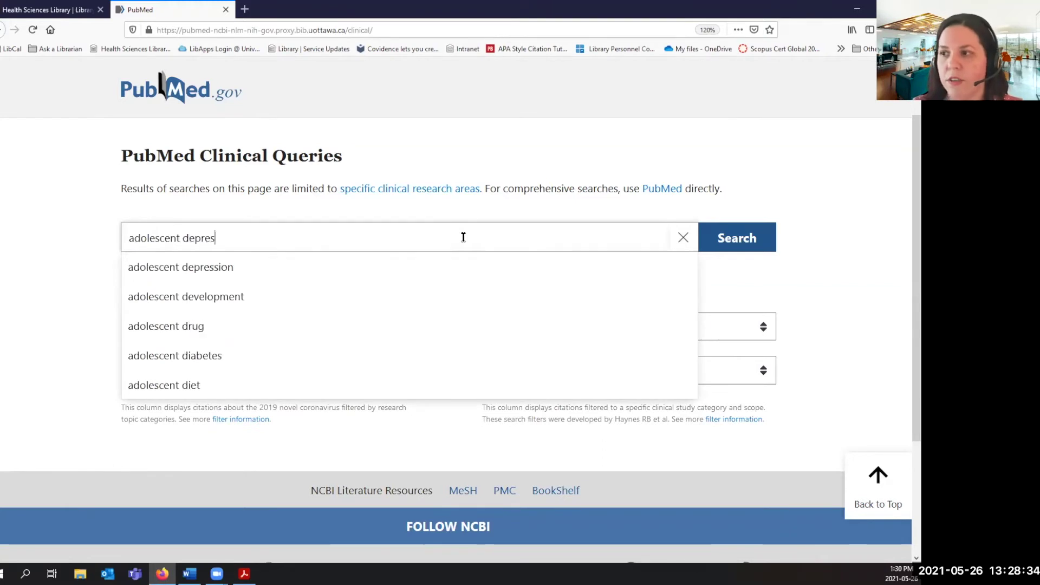
{"action": "type", "text": "sion treat"}
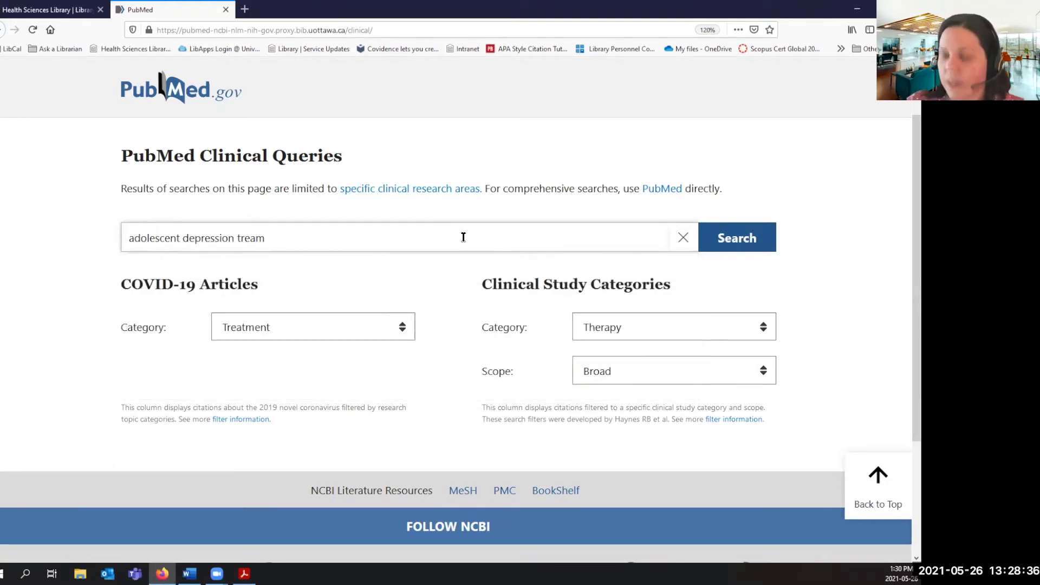
{"action": "left_click", "coordinate": [307, 267]}
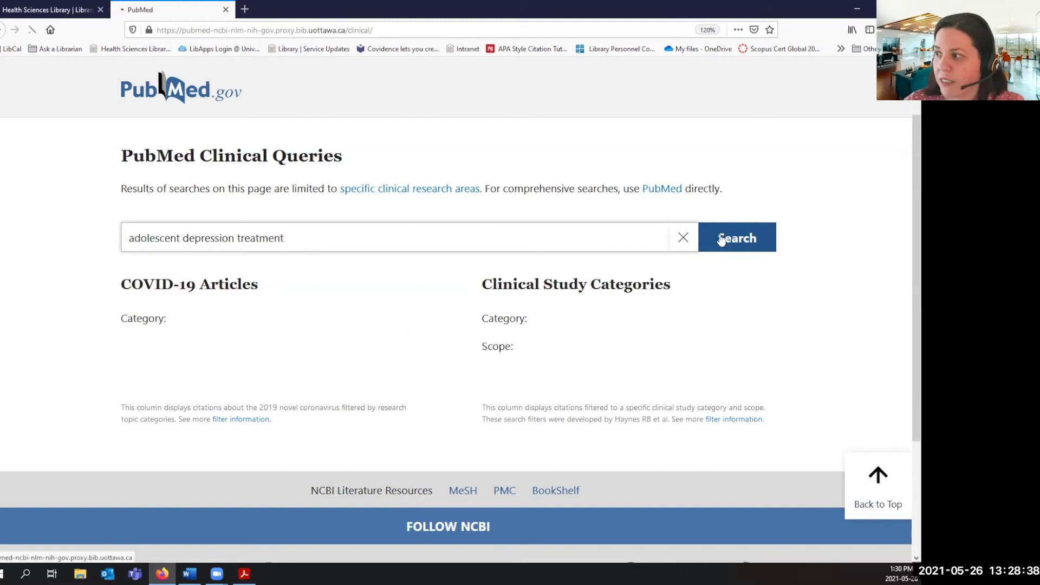
Set the scope of the clinical study categories to Narrow
{"action": "scroll", "coordinate": [675, 305], "scroll_direction": "down", "scroll_amount": 3}
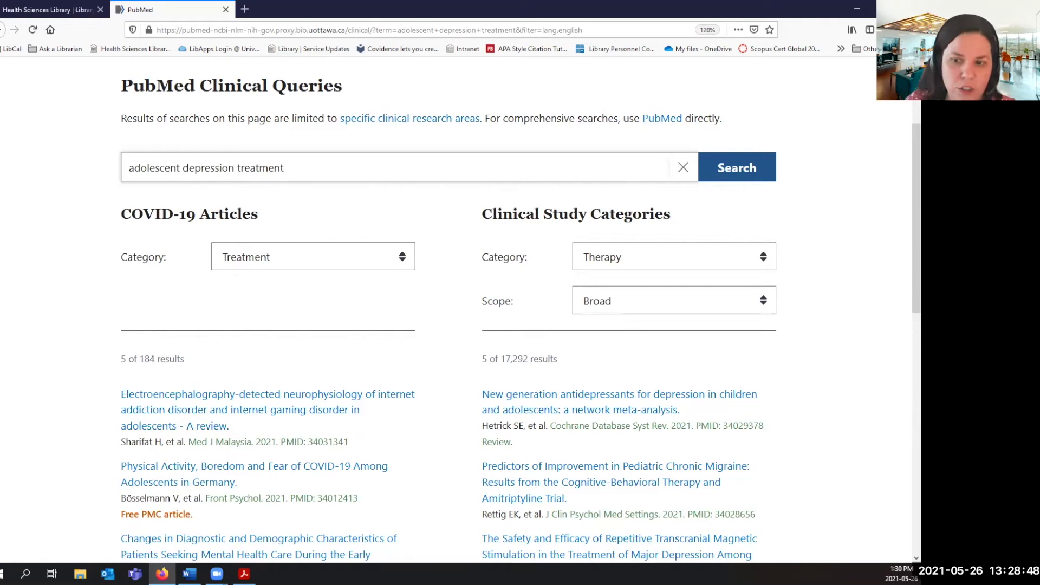
{"action": "left_click", "coordinate": [609, 308]}
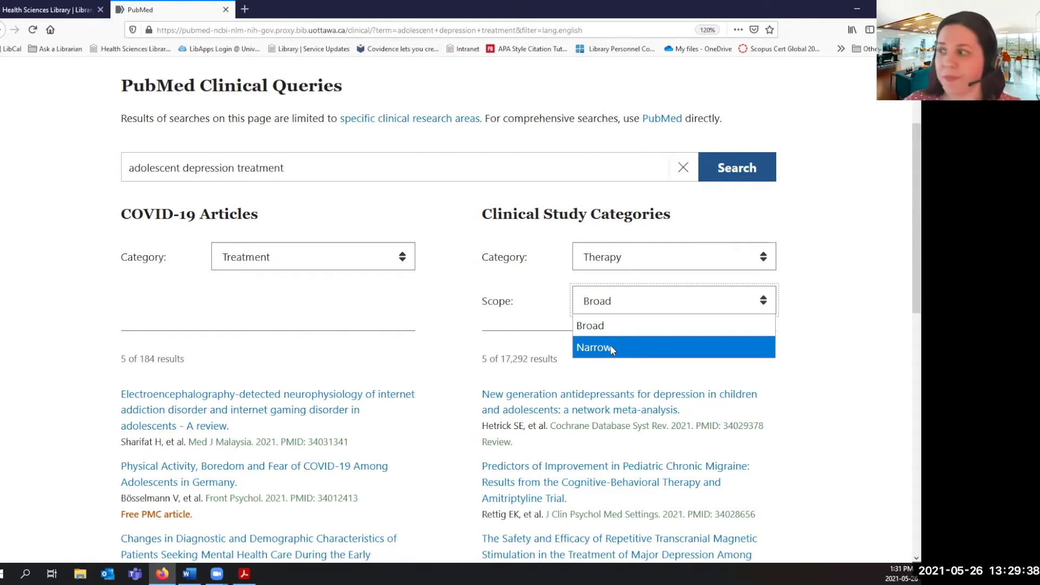
{"action": "left_click", "coordinate": [610, 348]}
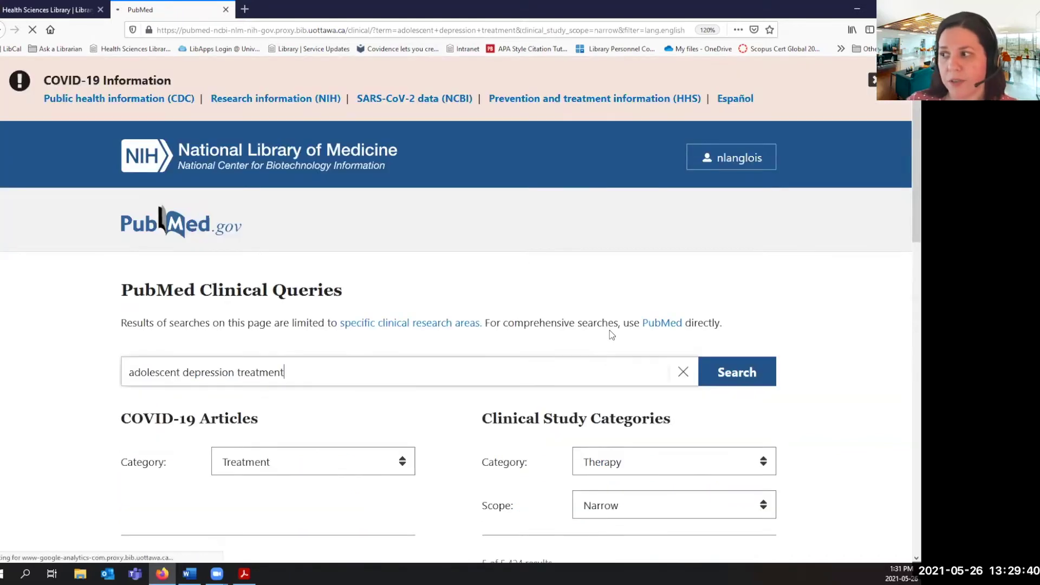
Open the full list of results for the narrow Therapy clinical studies
{"action": "scroll", "coordinate": [610, 334], "scroll_direction": "down", "scroll_amount": 10}
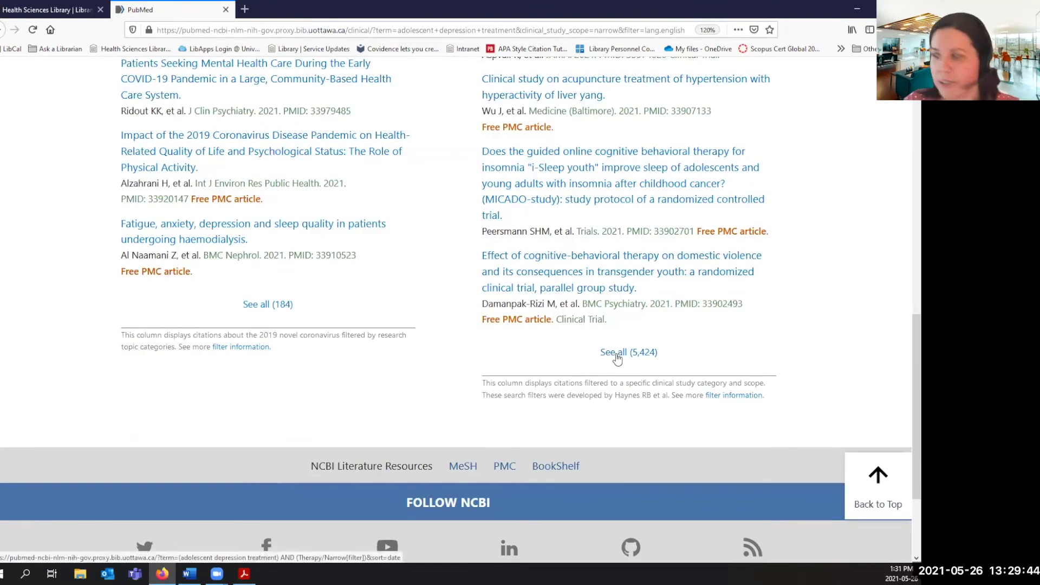
{"action": "left_click", "coordinate": [631, 355]}
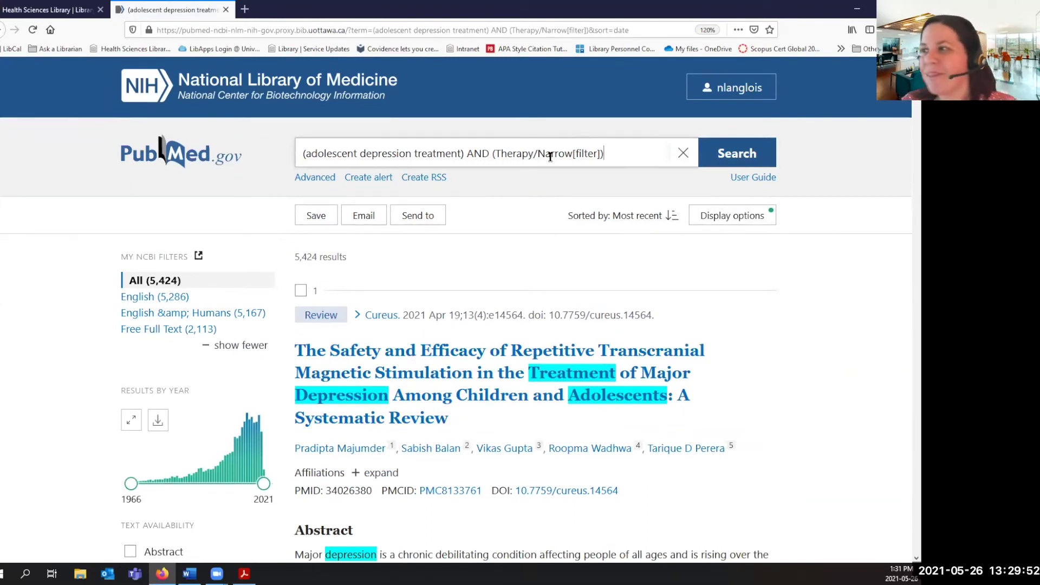
{"action": "left_click", "coordinate": [607, 147]}
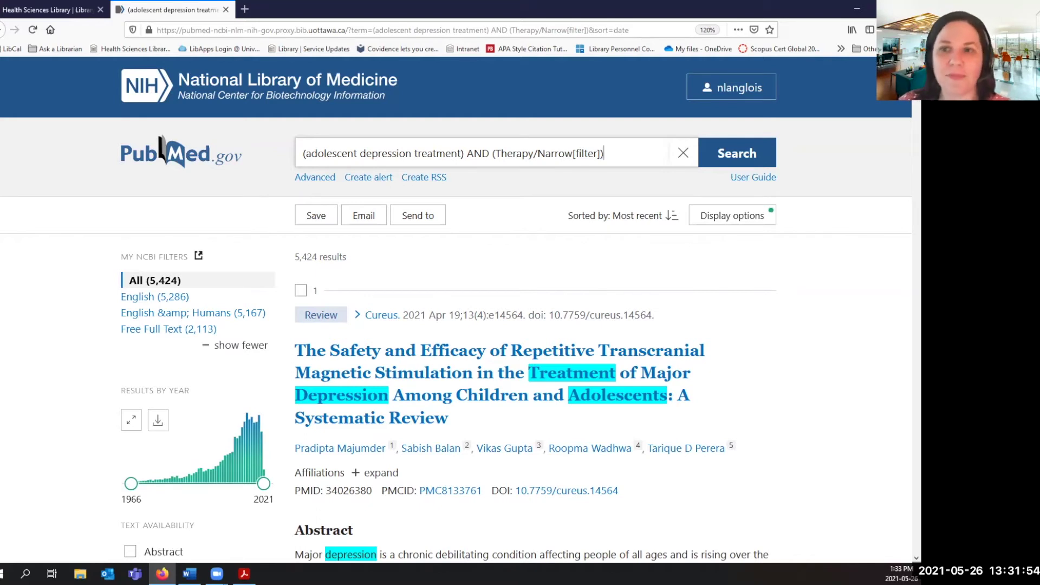
Review the search history in the advanced search builder and show the actions available for search #4
{"action": "left_click", "coordinate": [327, 179]}
{"action": "scroll", "coordinate": [313, 305], "scroll_direction": "down", "scroll_amount": 4}
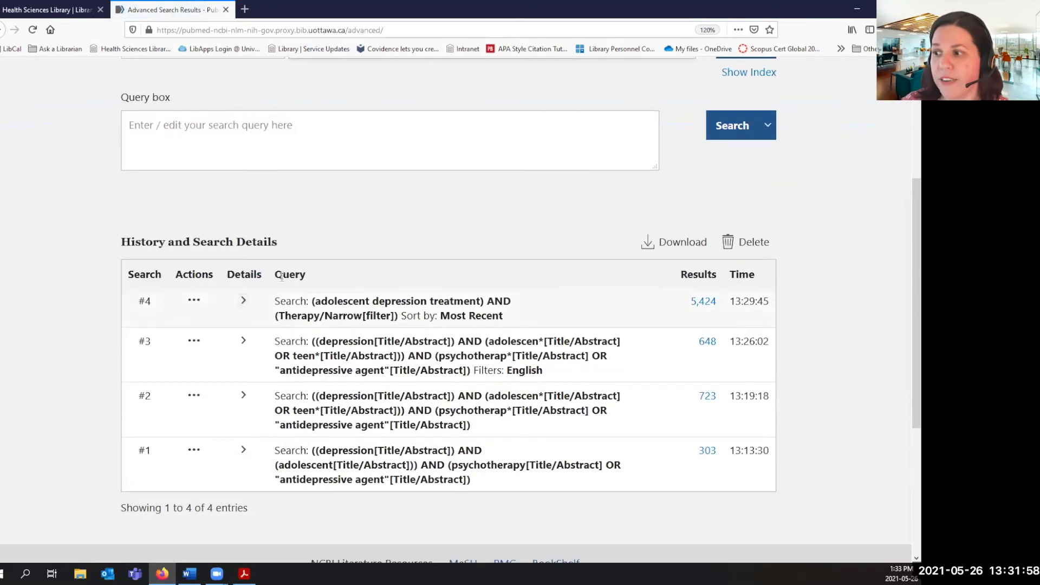
{"action": "scroll", "coordinate": [261, 233], "scroll_direction": "up", "scroll_amount": 4}
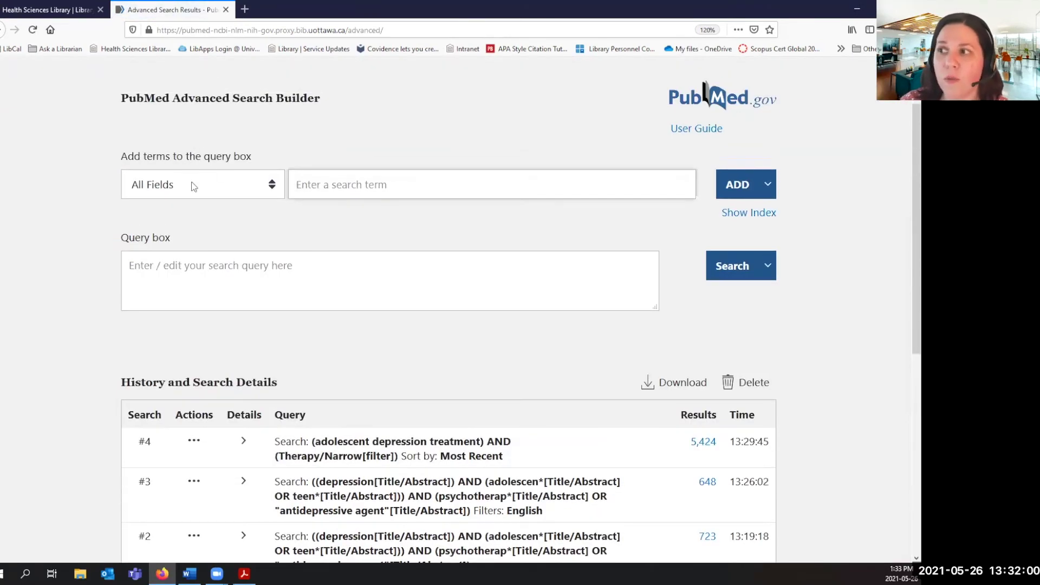
{"action": "scroll", "coordinate": [192, 181], "scroll_direction": "down", "scroll_amount": 4}
{"action": "scroll", "coordinate": [192, 182], "scroll_direction": "down", "scroll_amount": 1}
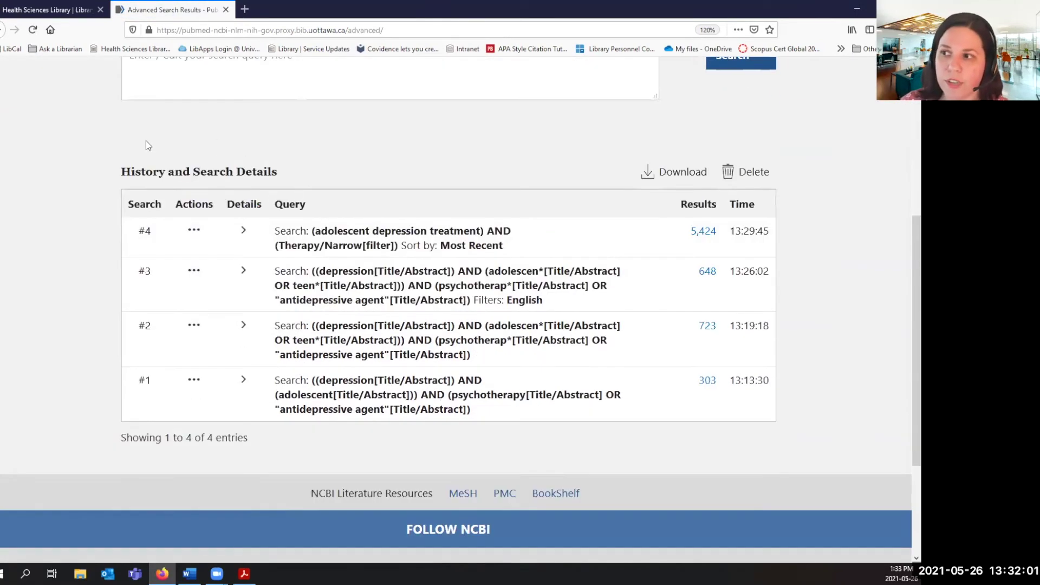
{"action": "left_click", "coordinate": [194, 231]}
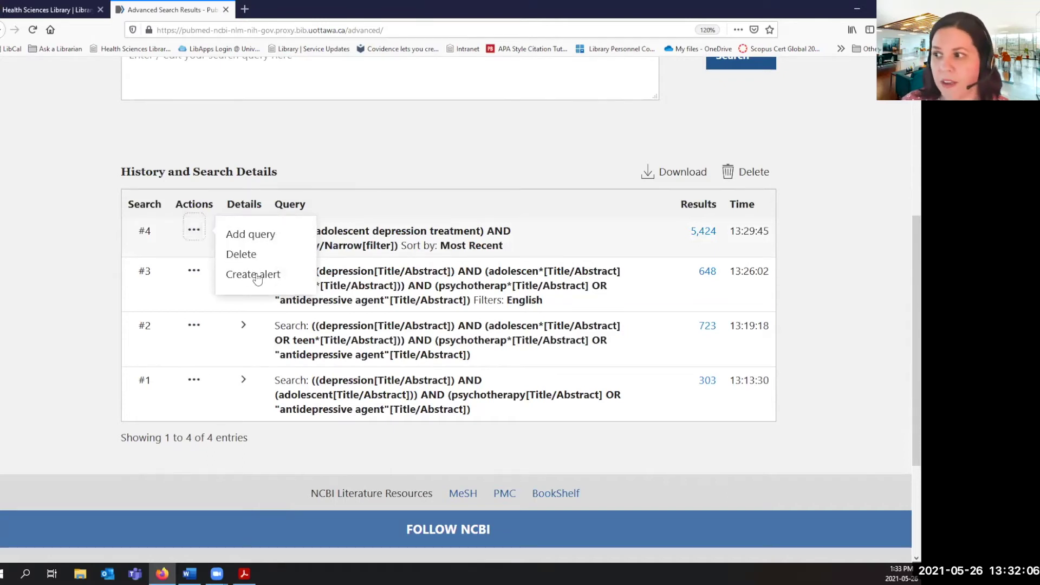
Switch to the PDF presentation and go to the "Compte NCBI" slide
{"action": "key", "text": "alt+Tab"}
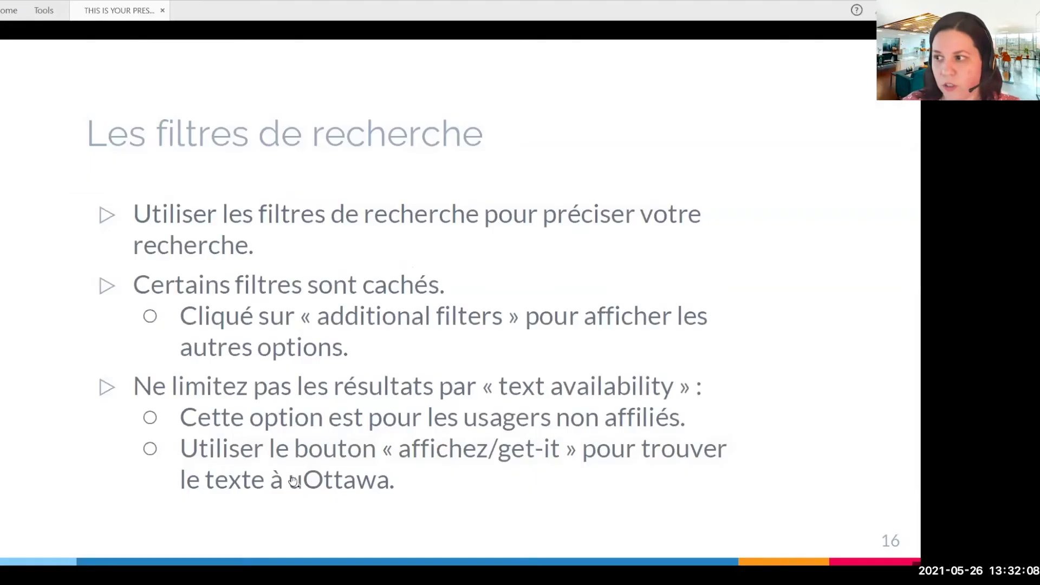
{"action": "scroll", "coordinate": [296, 477], "scroll_direction": "down", "scroll_amount": 2}
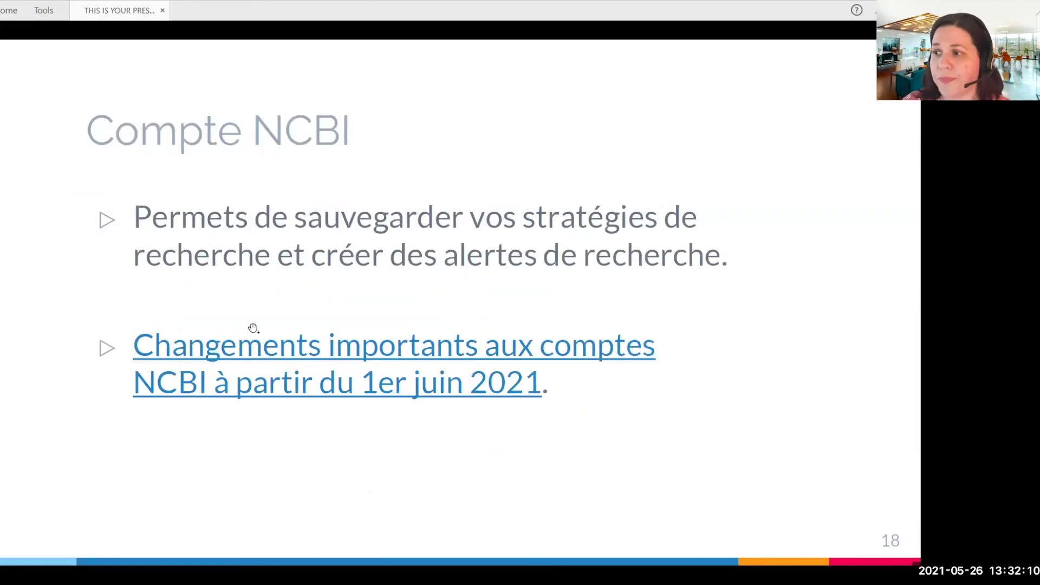
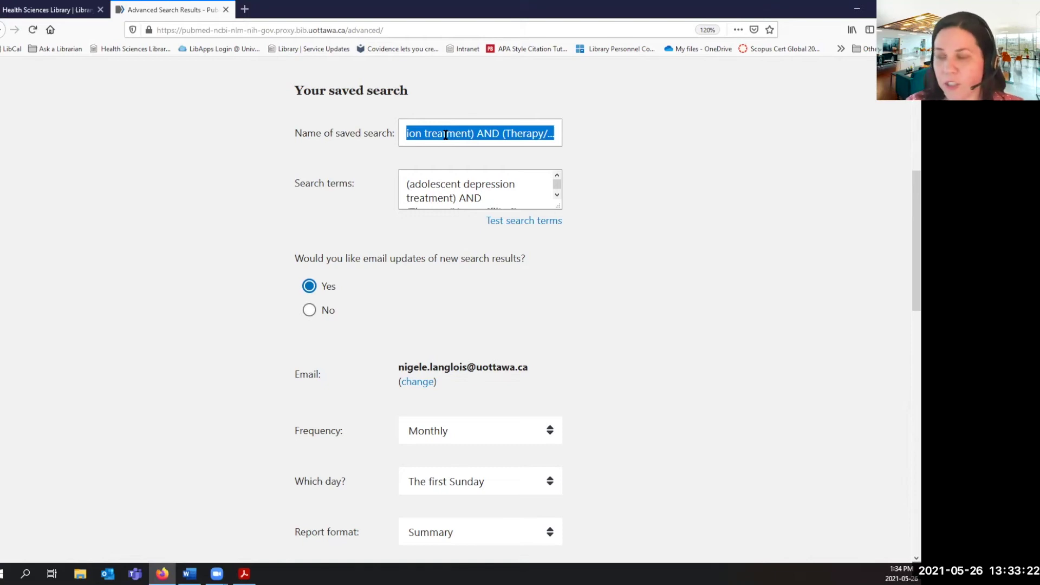
Name the saved search "Adolescent Depression Treatment 1" and enlarge the search terms box to show the whole query
{"action": "type", "text": "Depression"}
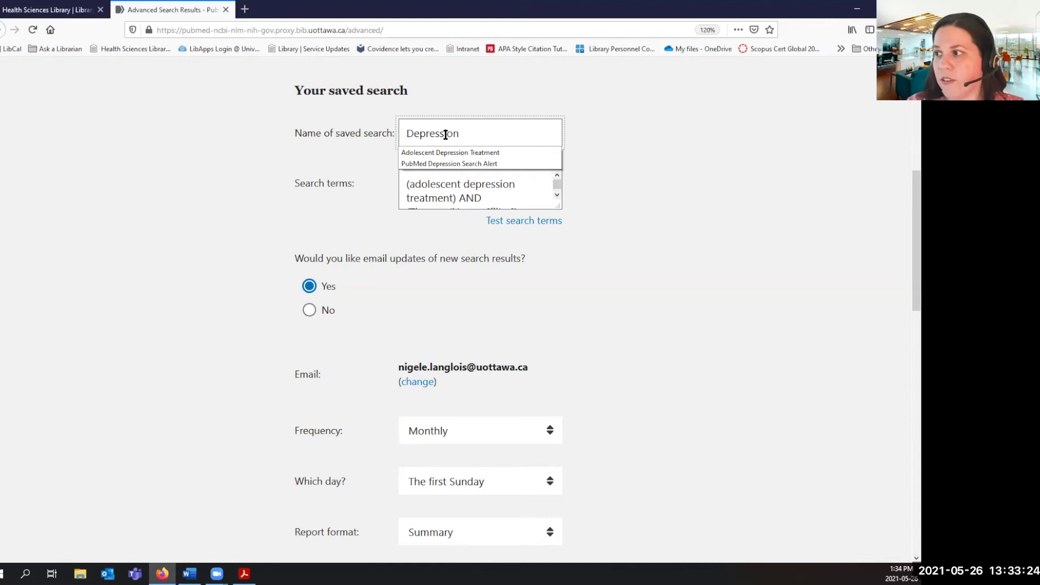
{"action": "key", "text": "Down"}
{"action": "key", "text": "Return"}
{"action": "type", "text": "1"}
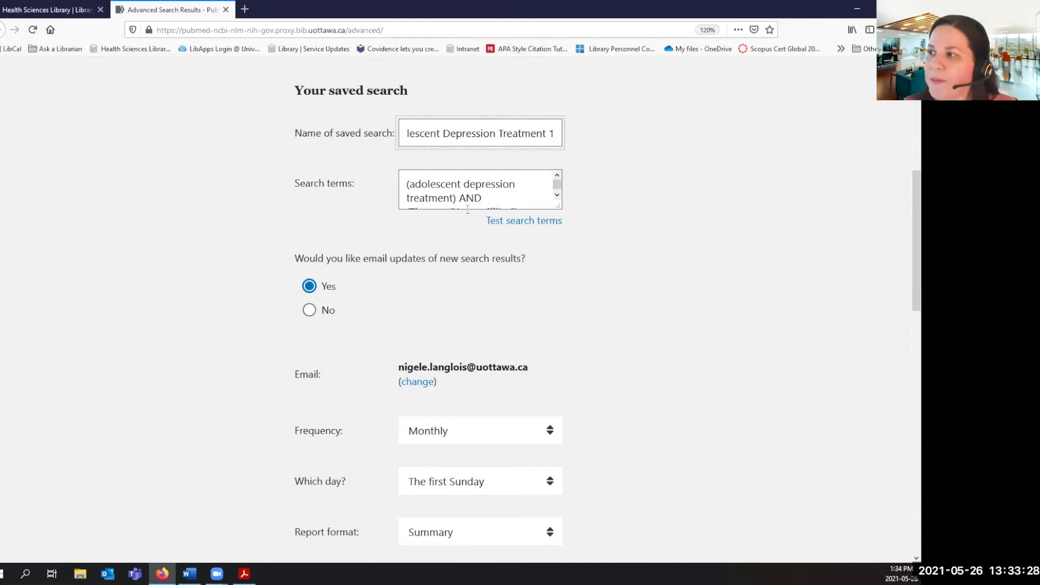
{"action": "left_click_drag", "start_coordinate": [557, 206], "coordinate": [569, 279]}
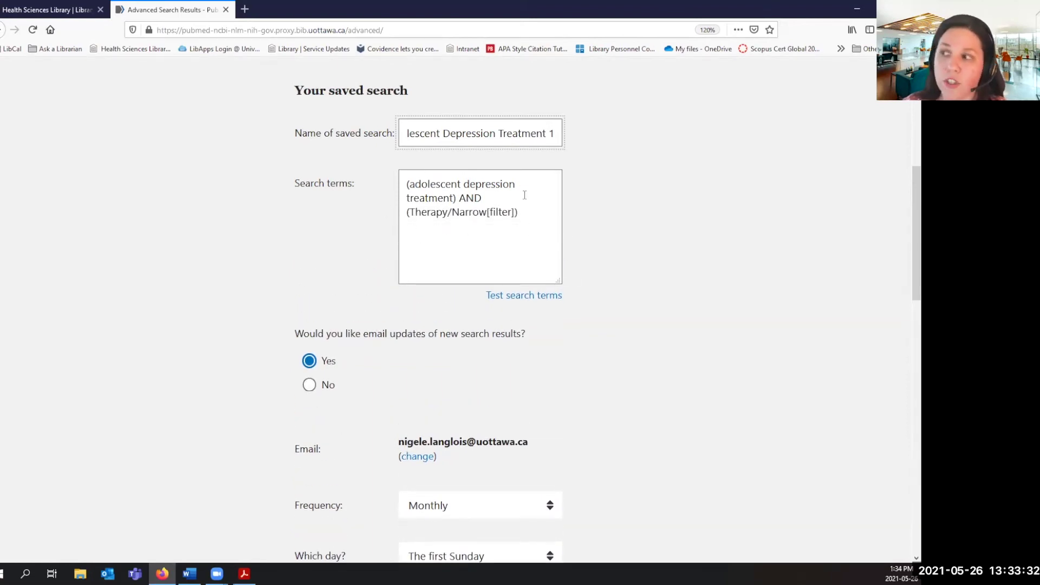
Try the No option for email updates of new search results and return it to Yes
{"action": "scroll", "coordinate": [426, 178], "scroll_direction": "down", "scroll_amount": 4}
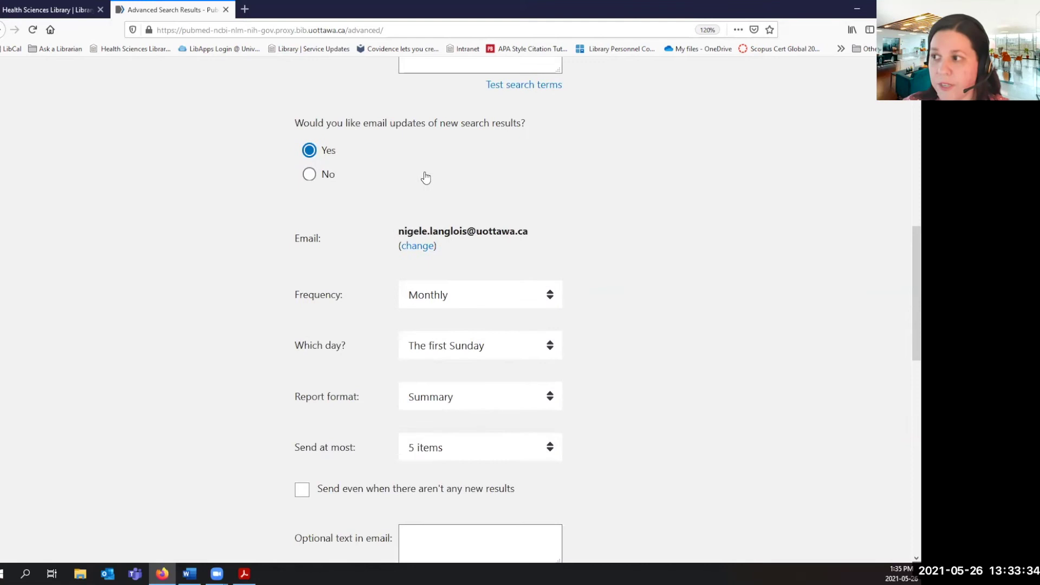
{"action": "left_click", "coordinate": [310, 175]}
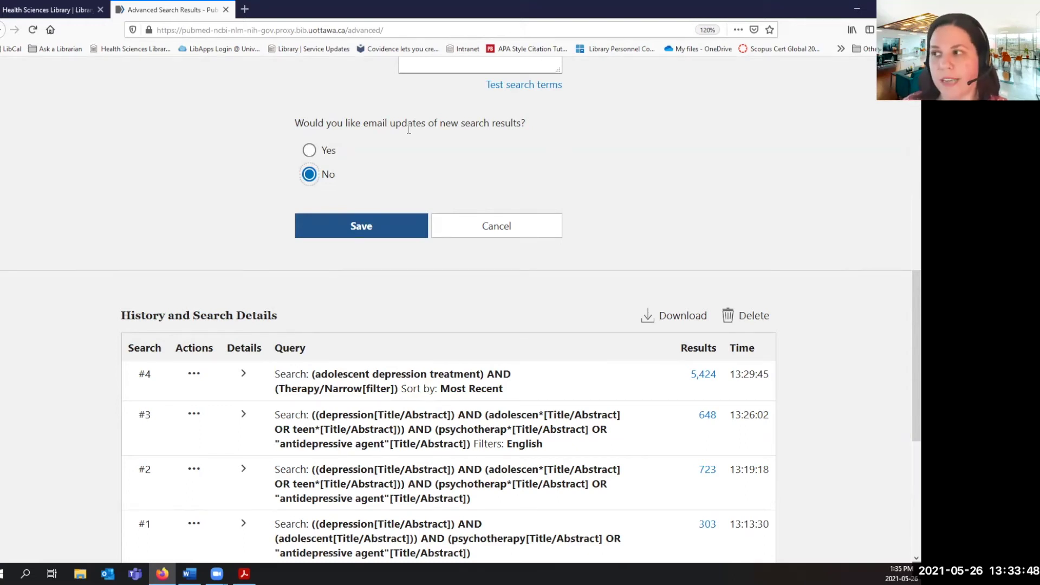
{"action": "left_click", "coordinate": [310, 150]}
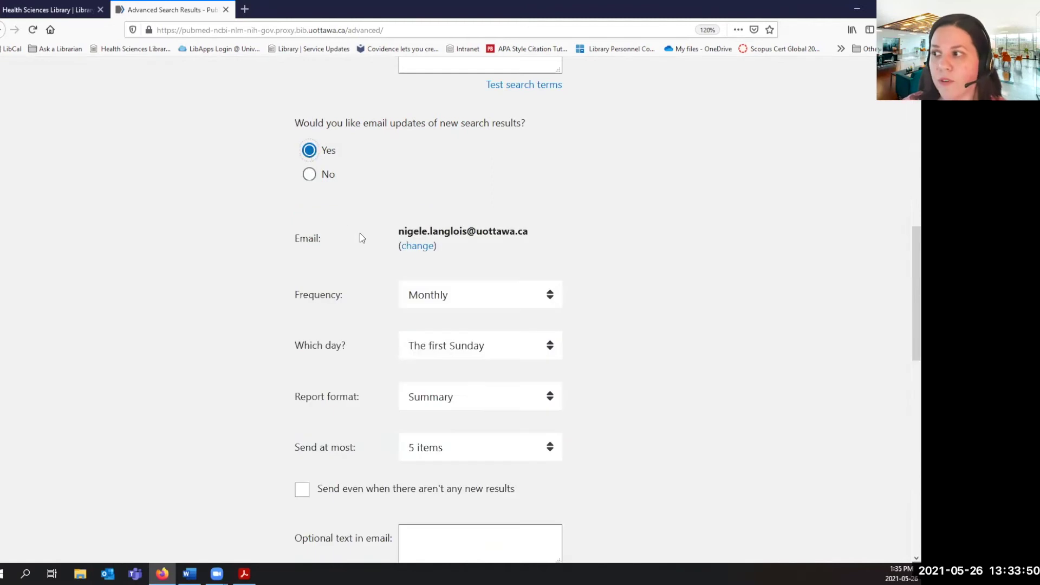
Review the alert's email address and its available frequency options
{"action": "scroll", "coordinate": [362, 238], "scroll_direction": "down", "scroll_amount": 1}
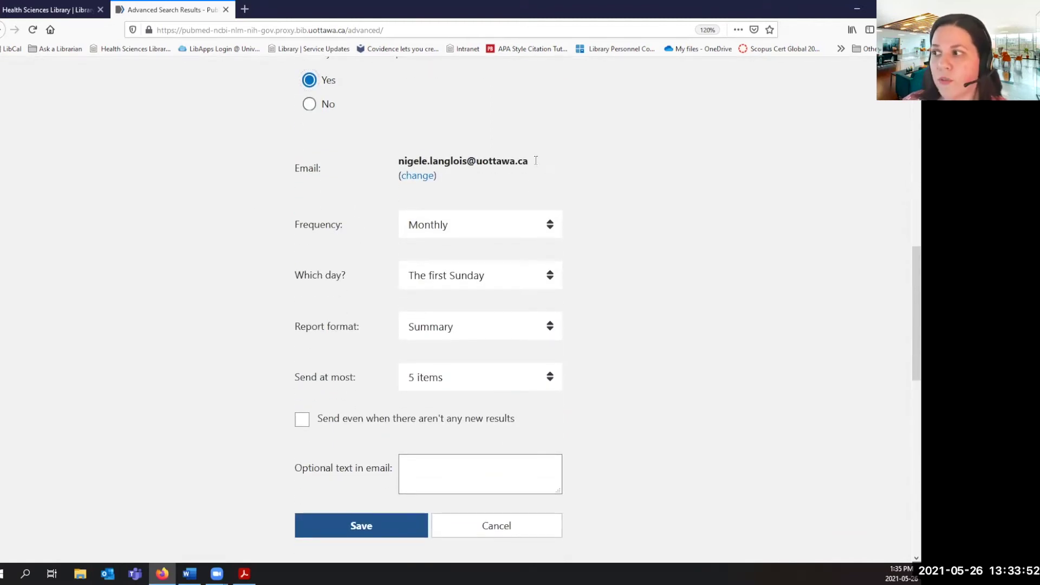
{"action": "left_click_drag", "start_coordinate": [536, 161], "coordinate": [382, 164]}
{"action": "left_click", "coordinate": [465, 227]}
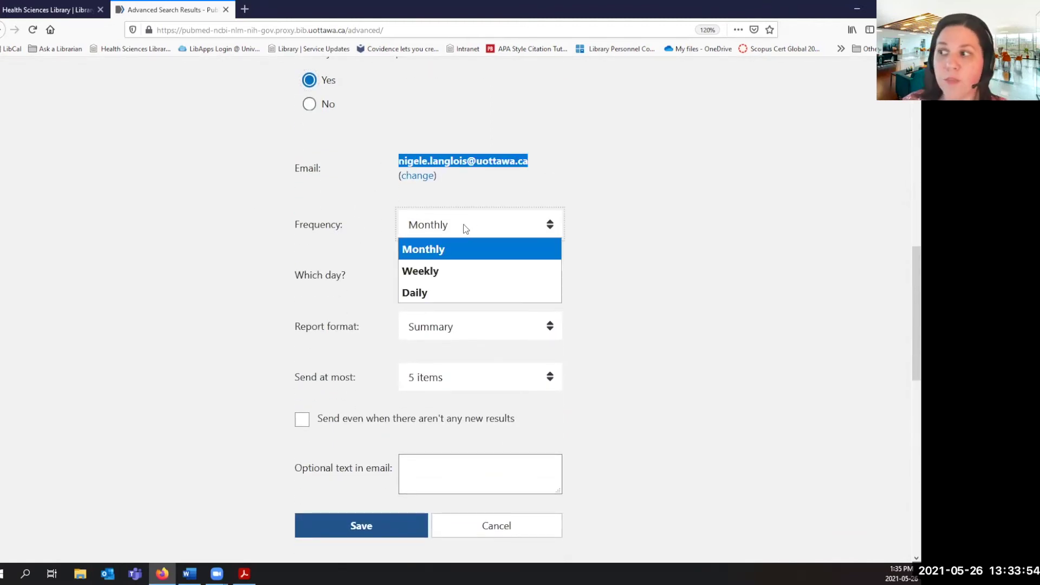
{"action": "left_click", "coordinate": [464, 228]}
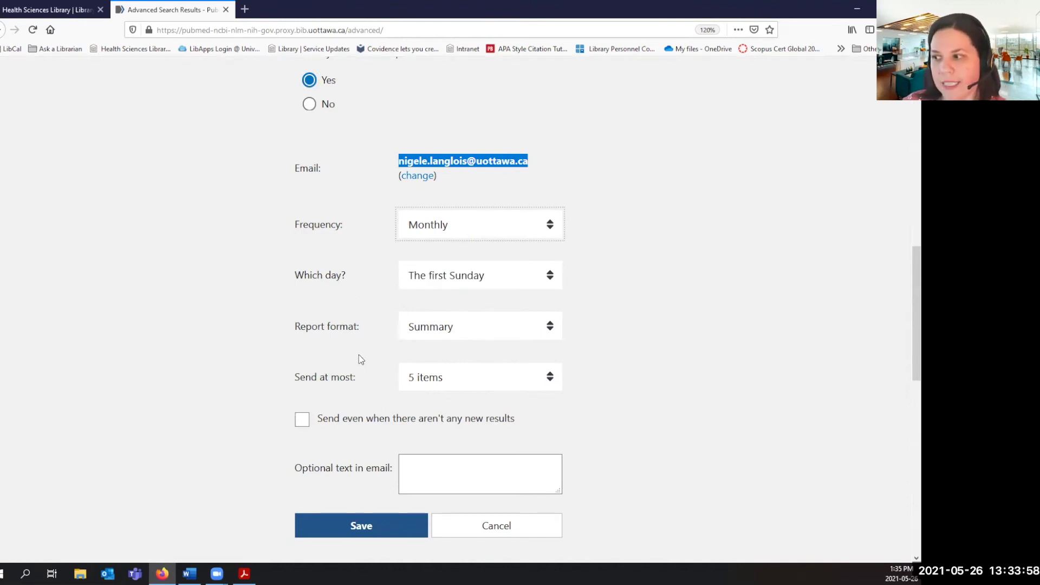
Save the search alert with its monthly Summary settings and open the account's My NCBI dashboard
{"action": "scroll", "coordinate": [358, 354], "scroll_direction": "down", "scroll_amount": 1}
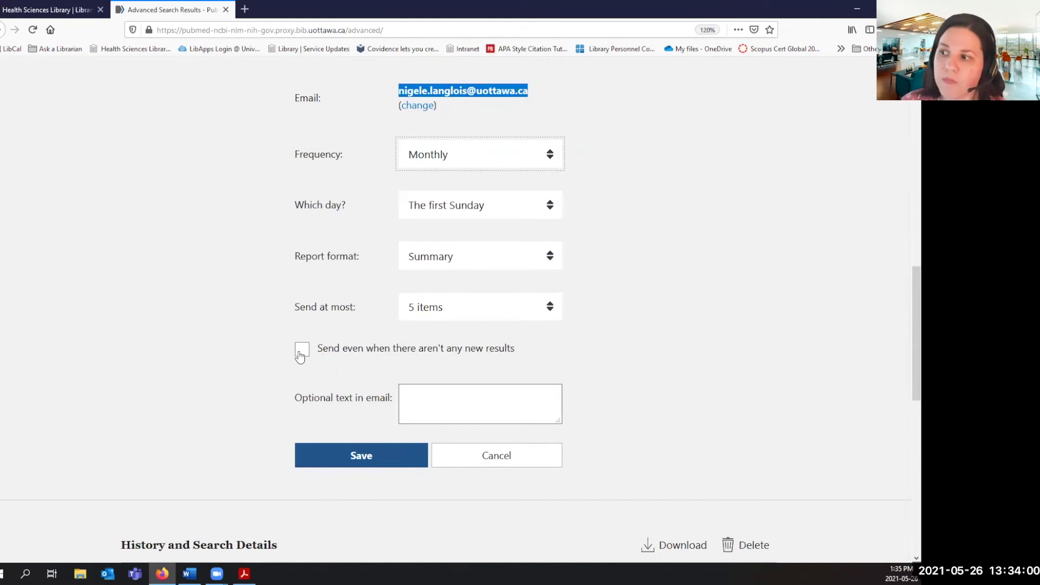
{"action": "left_click", "coordinate": [375, 455]}
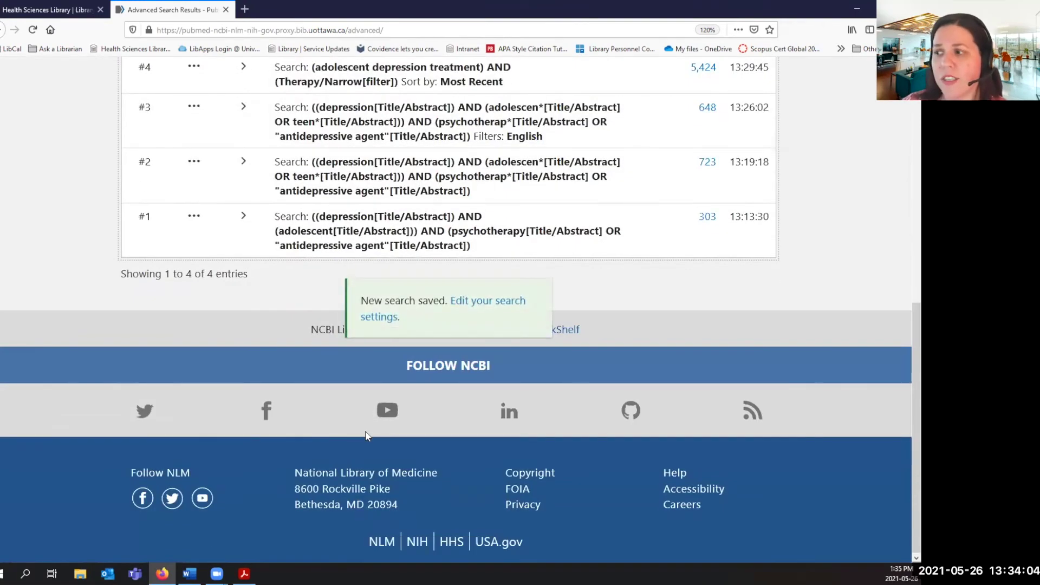
{"action": "scroll", "coordinate": [365, 435], "scroll_direction": "up", "scroll_amount": 8}
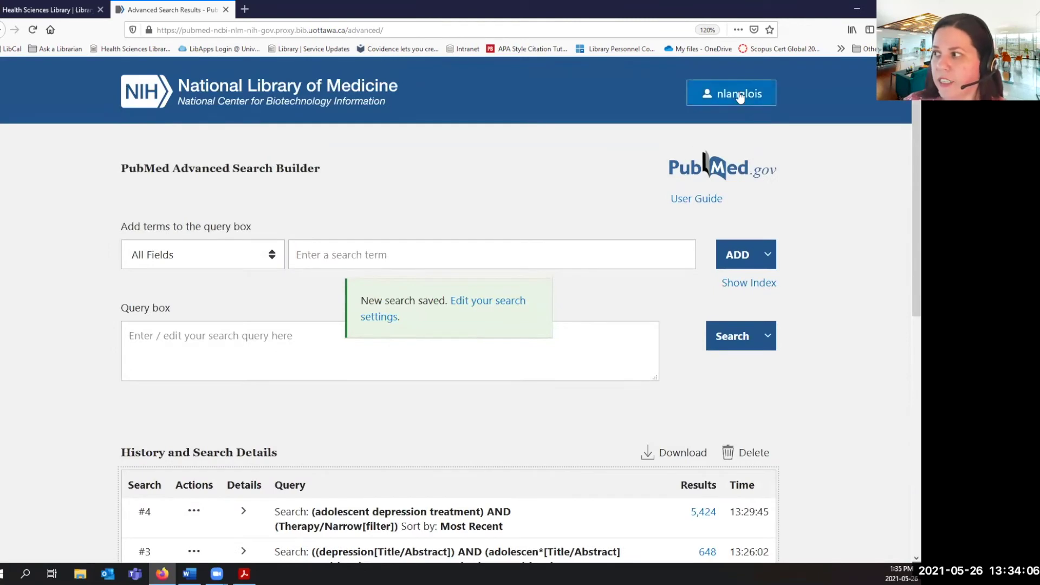
{"action": "left_click", "coordinate": [741, 97]}
{"action": "left_click", "coordinate": [661, 168]}
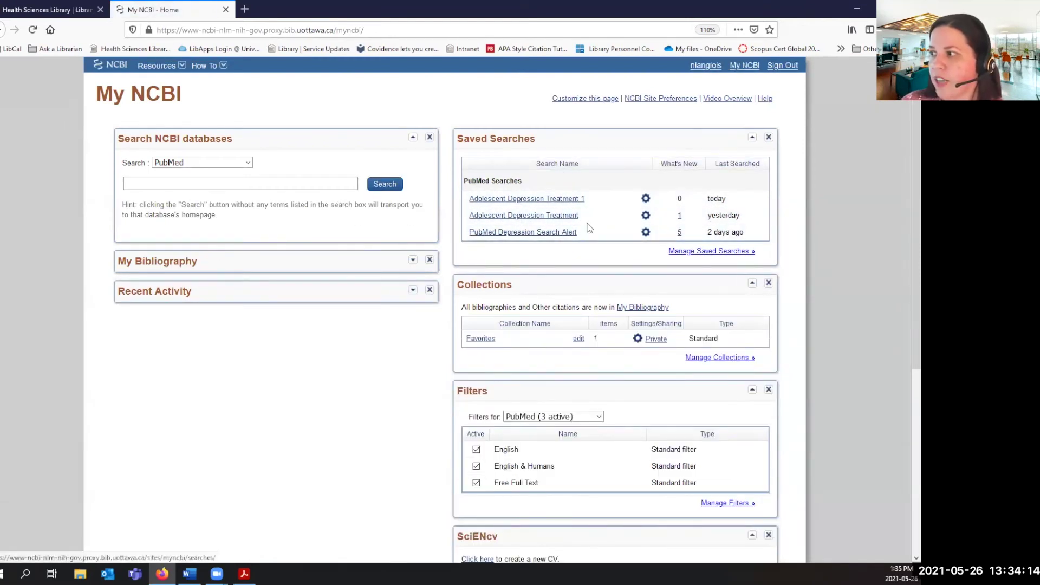
Review the settings of the saved search "PubMed Depression Search Alert", leave them without saving and go to the NCBI home page
{"action": "mouse_move", "coordinate": [560, 236]}
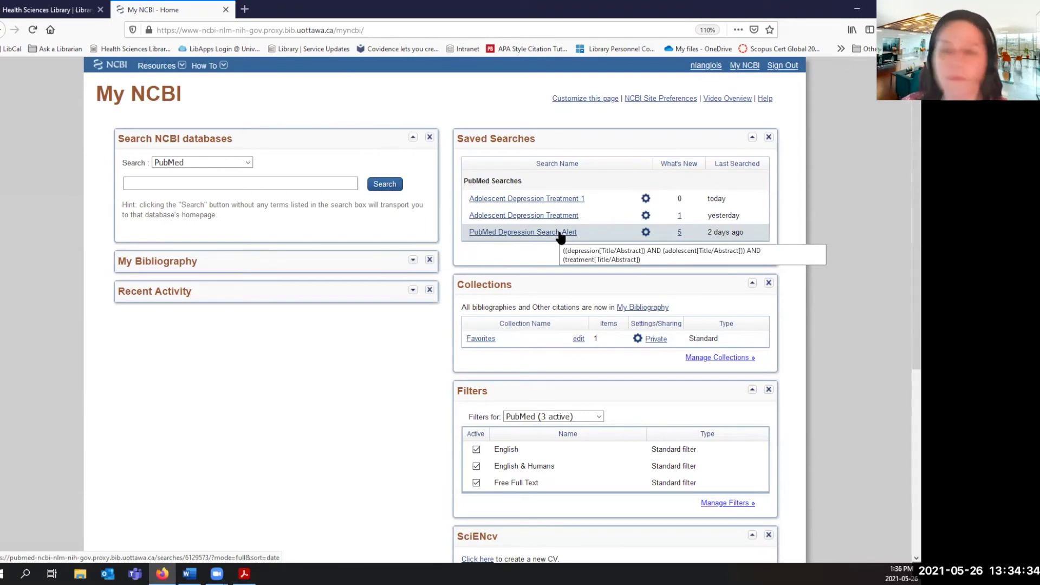
{"action": "left_click", "coordinate": [646, 233]}
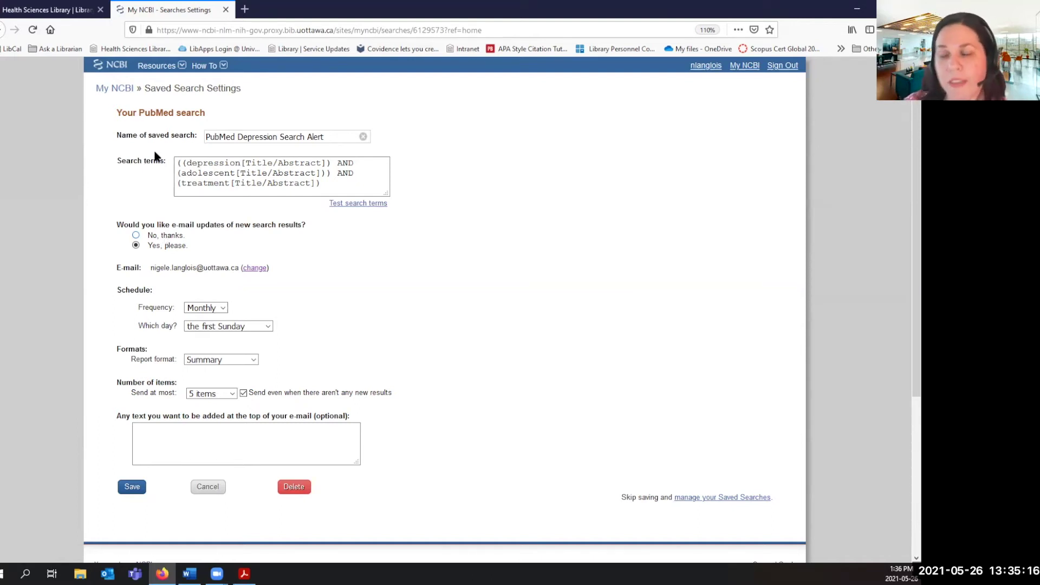
{"action": "left_click", "coordinate": [207, 487]}
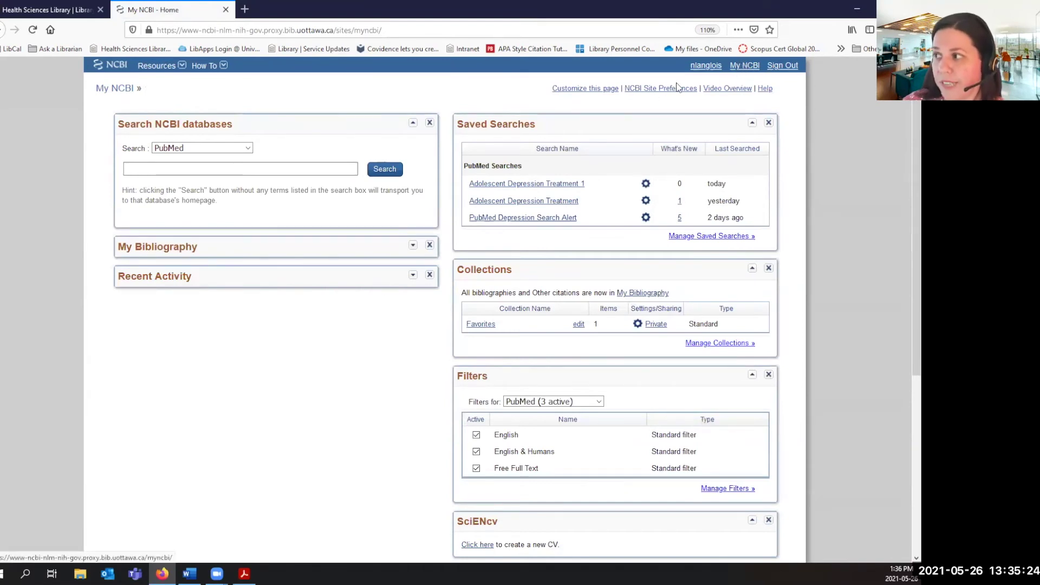
{"action": "left_click", "coordinate": [109, 67]}
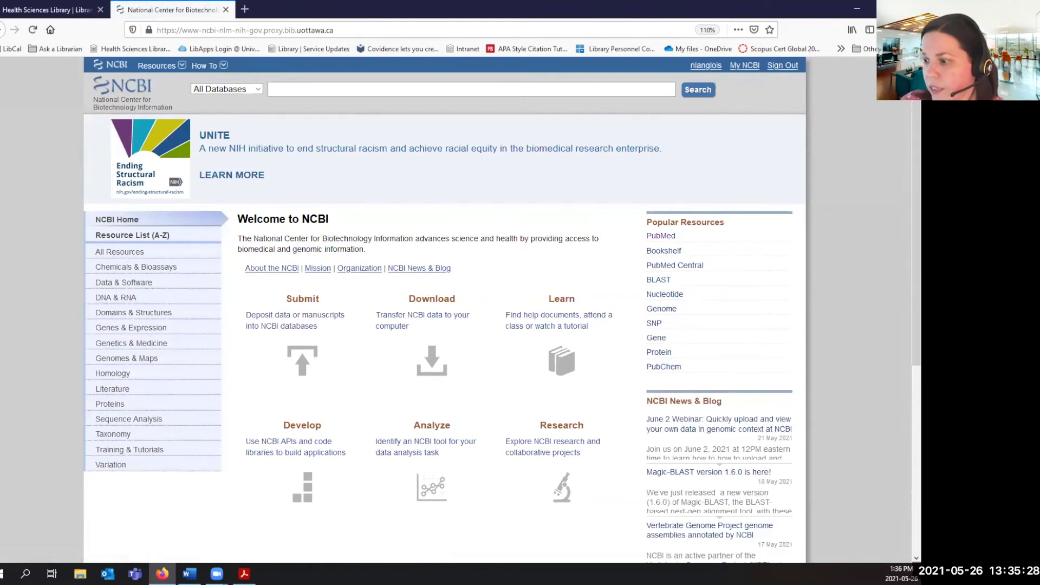
Switch to the PDF presentation and open its linked web page about NCBI account changes from 1 June 2021
{"action": "left_click", "coordinate": [244, 574]}
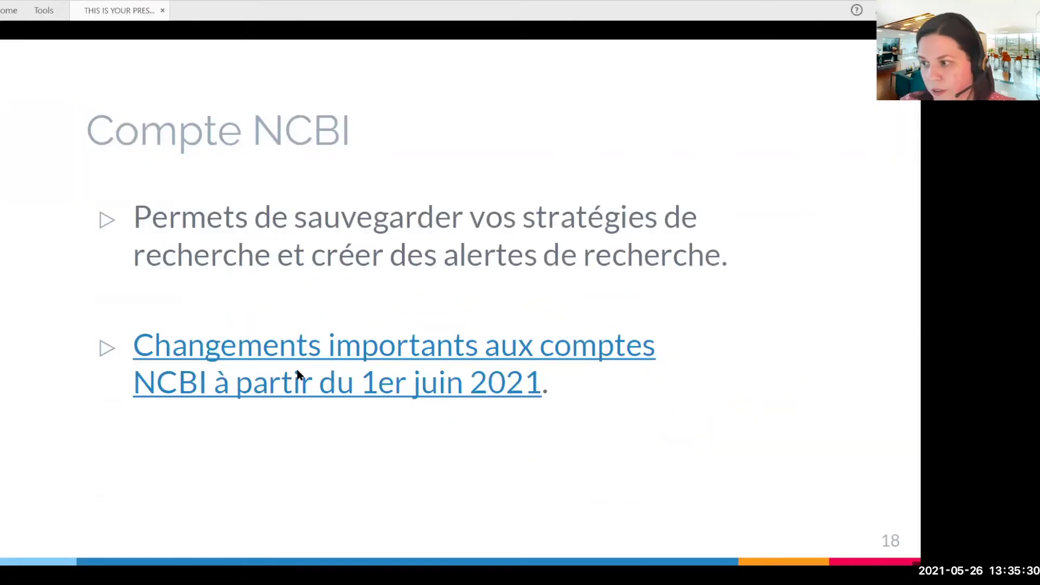
{"action": "left_click", "coordinate": [298, 374]}
{"action": "left_click", "coordinate": [487, 332]}
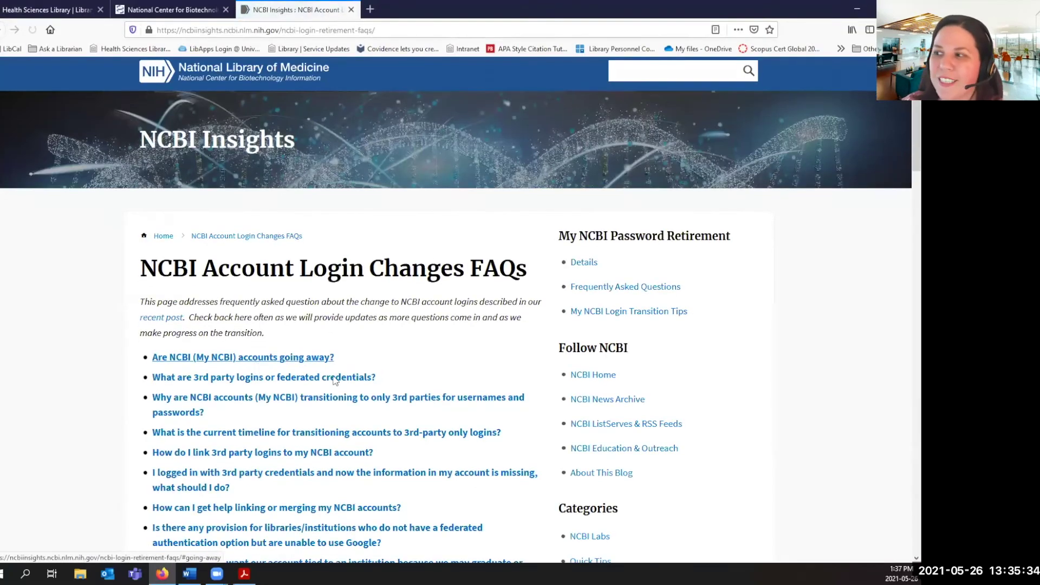
{"action": "scroll", "coordinate": [281, 492], "scroll_direction": "down", "scroll_amount": 3}
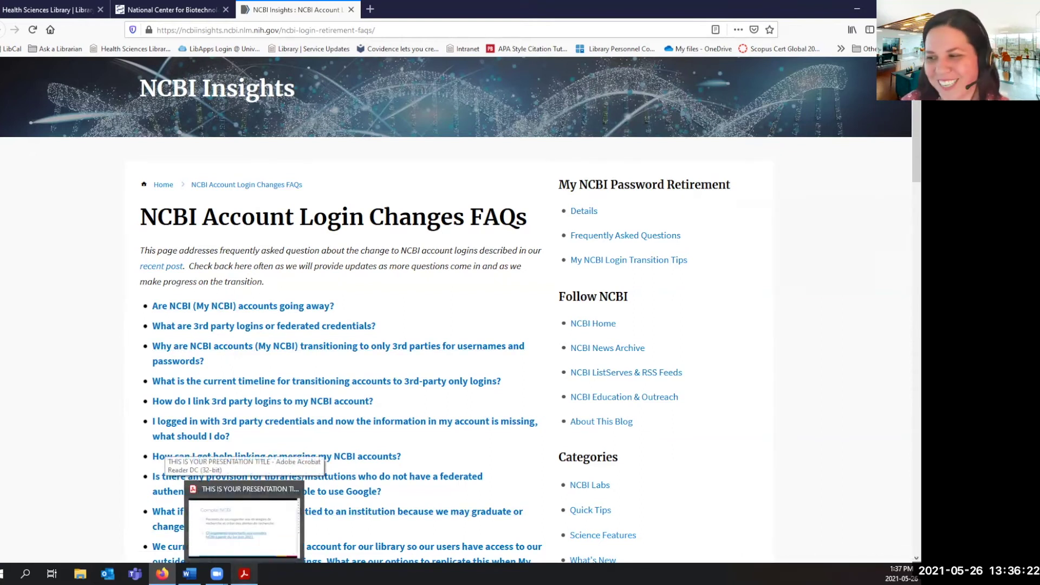
Return to the PDF presentation and advance to the section 3 slide on MeSH terms
{"action": "left_click", "coordinate": [245, 523]}
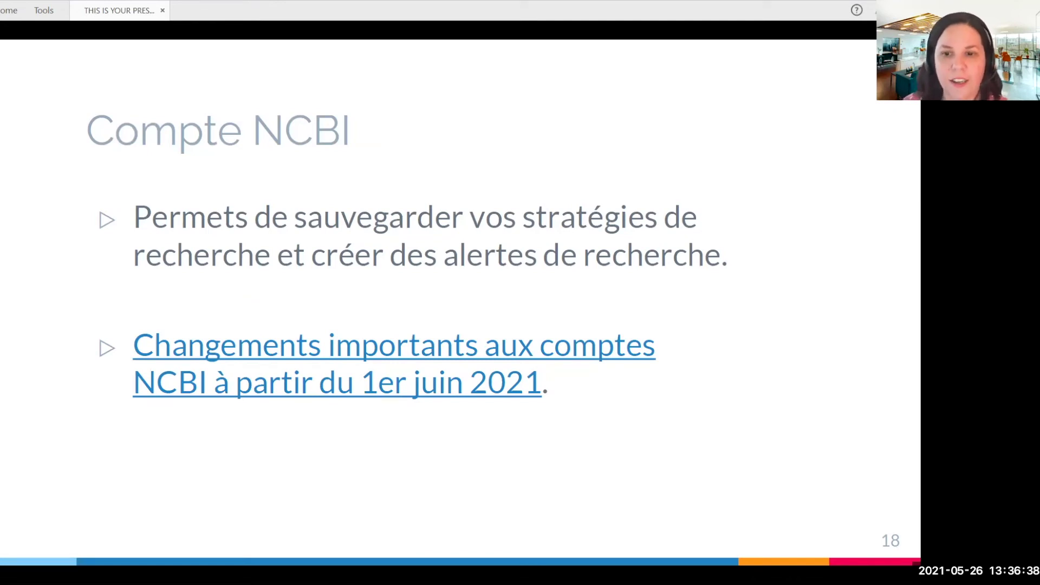
{"action": "left_click", "coordinate": [445, 226]}
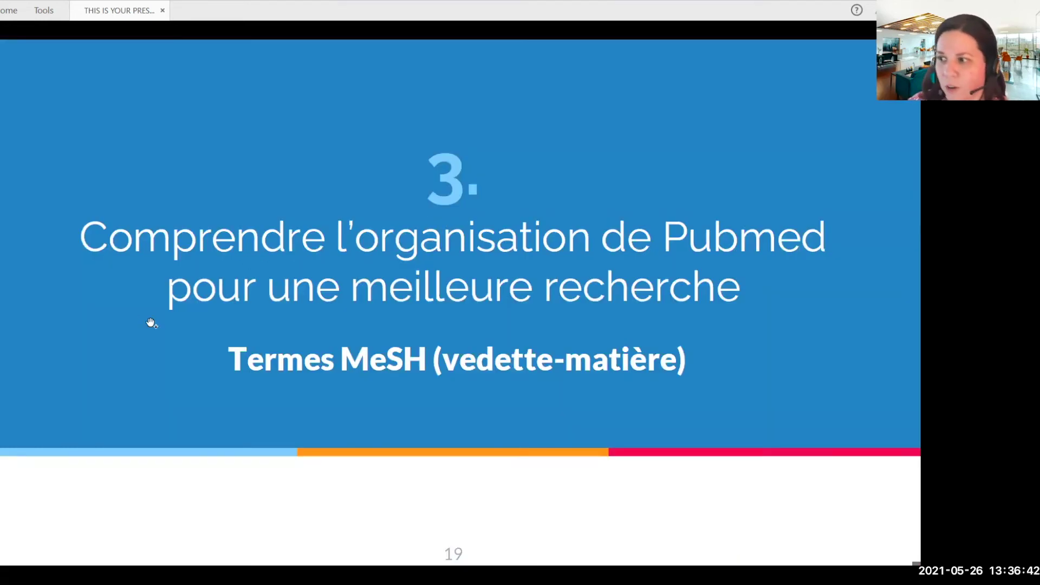
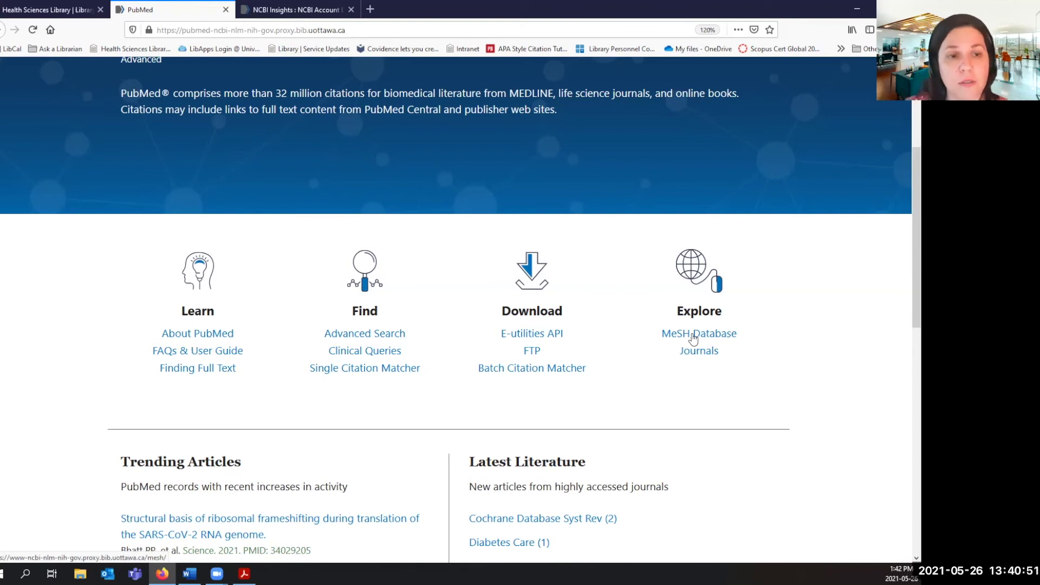
Open PubMed's advanced search and reopen the results of search #3, the English-filtered query, from the history
{"action": "scroll", "coordinate": [361, 316], "scroll_direction": "up", "scroll_amount": 3}
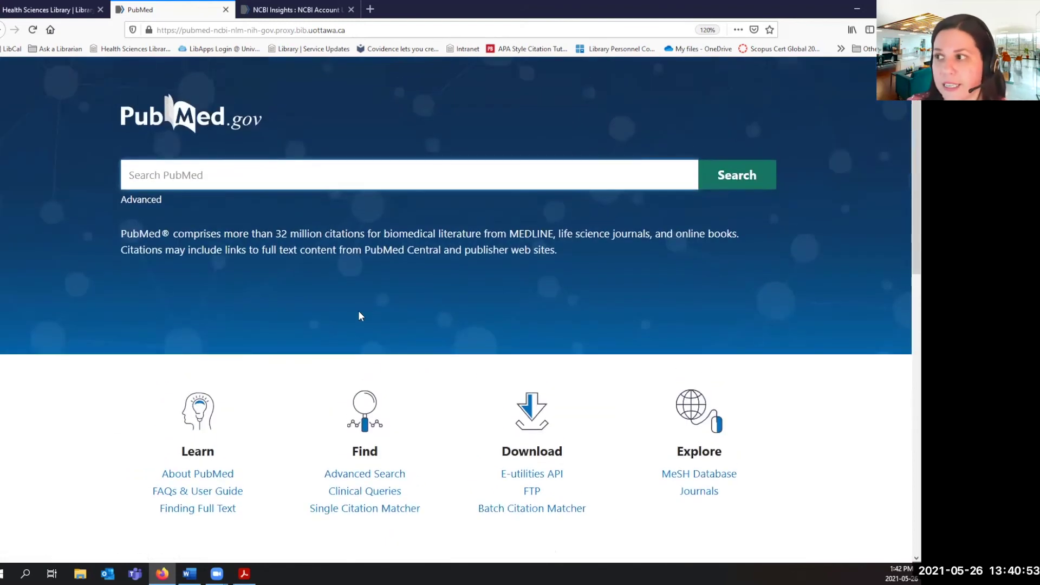
{"action": "left_click", "coordinate": [149, 201]}
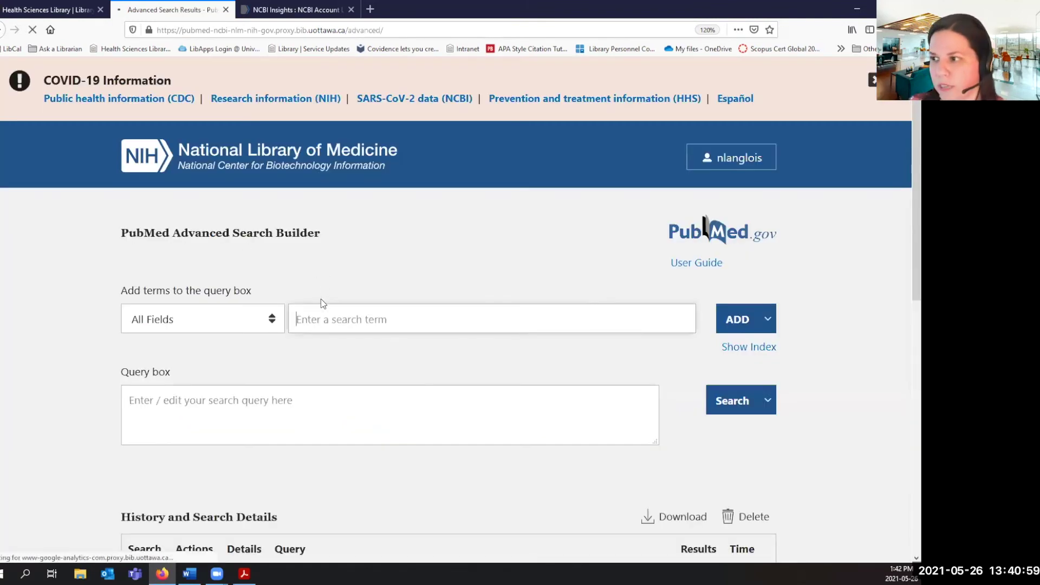
{"action": "scroll", "coordinate": [269, 499], "scroll_direction": "down", "scroll_amount": 5}
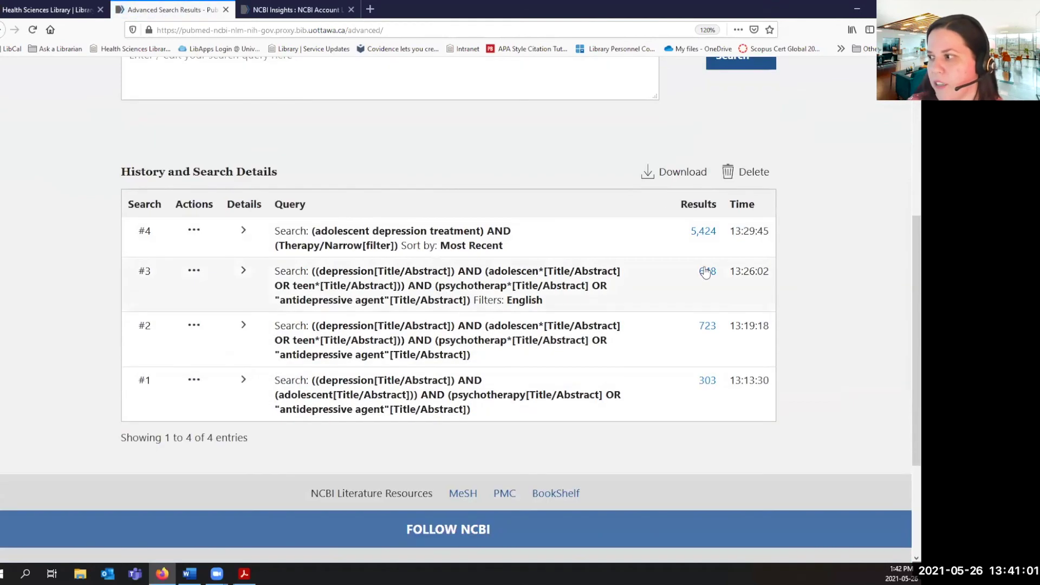
{"action": "left_click", "coordinate": [708, 271]}
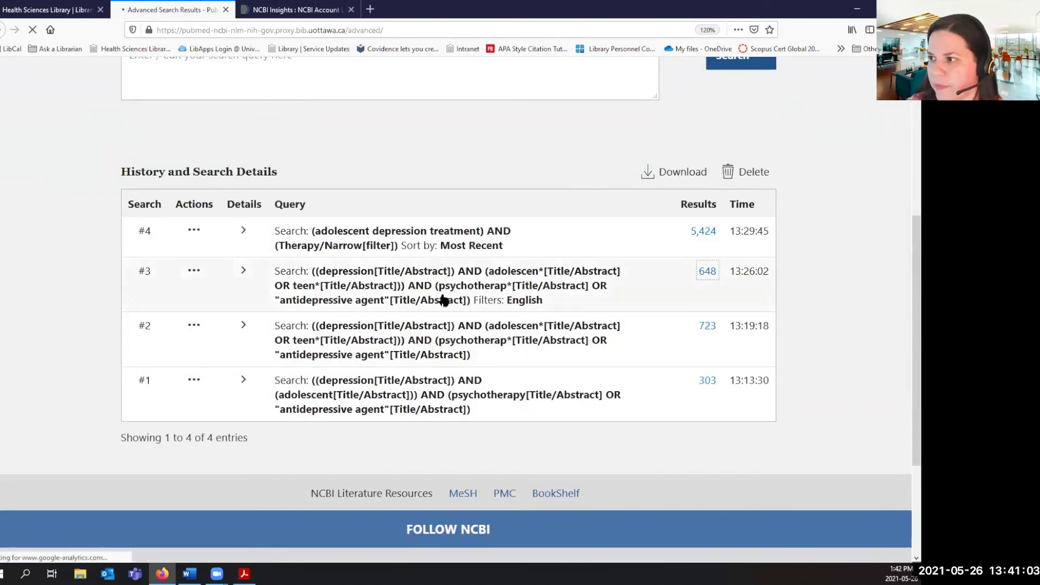
Open the article "Depression in Children and Adolescents: Evaluation and Treatment" and examine its list of MeSH terms
{"action": "scroll", "coordinate": [421, 291], "scroll_direction": "down", "scroll_amount": 4}
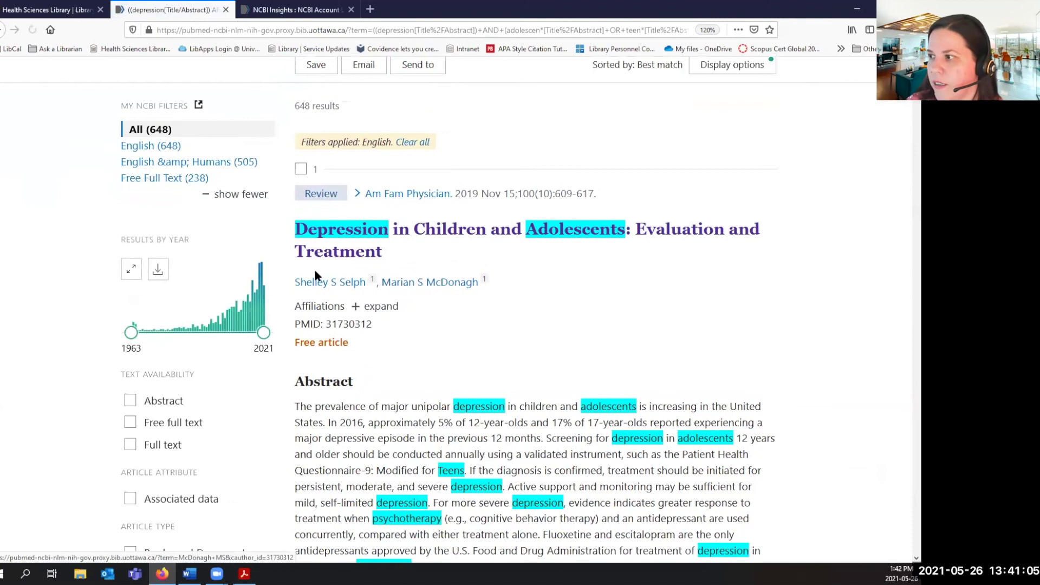
{"action": "left_click", "coordinate": [328, 245]}
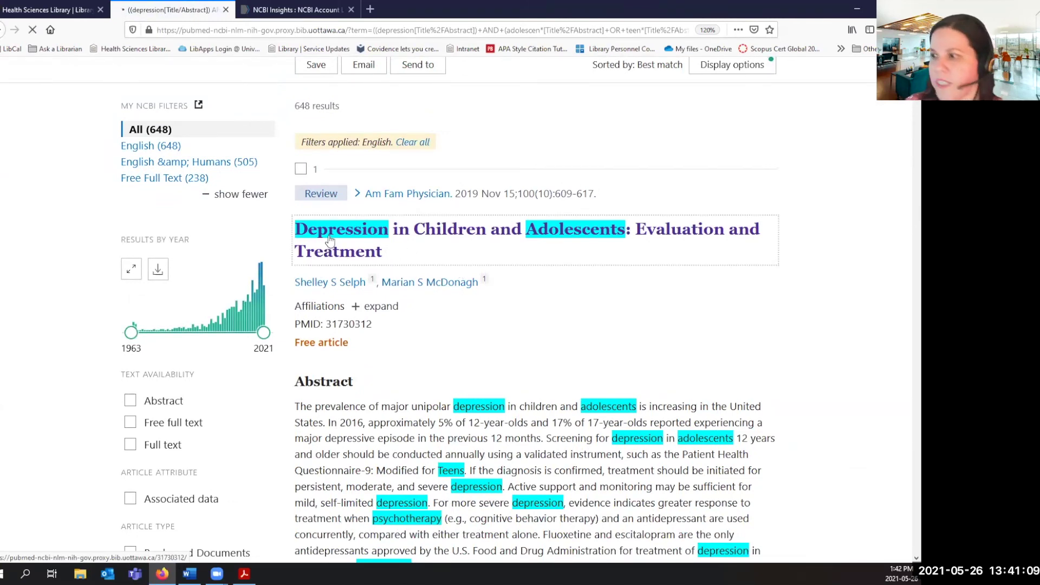
{"action": "scroll", "coordinate": [348, 283], "scroll_direction": "down", "scroll_amount": 5}
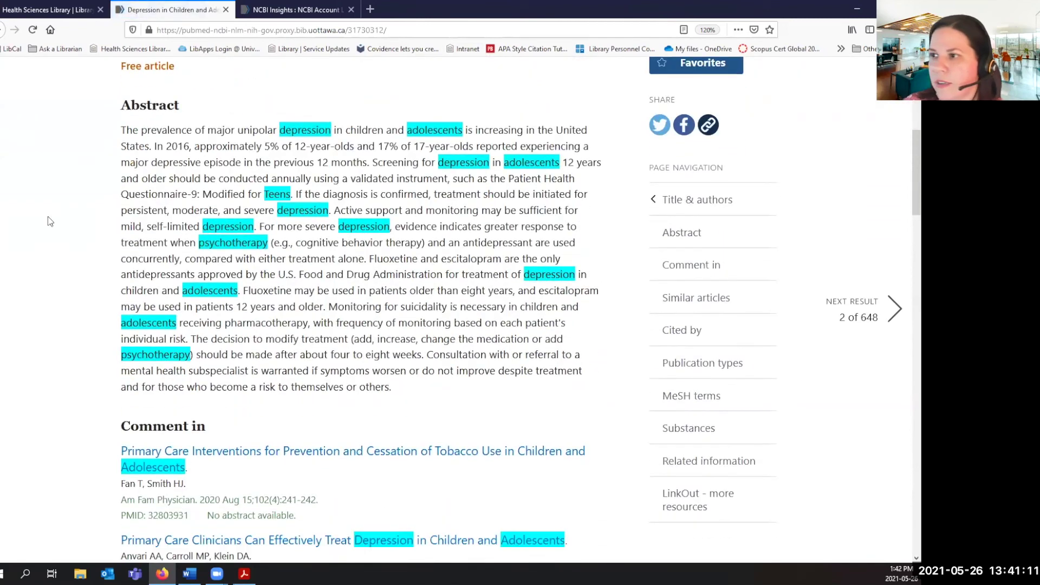
{"action": "scroll", "coordinate": [282, 225], "scroll_direction": "up", "scroll_amount": 3}
{"action": "scroll", "coordinate": [363, 314], "scroll_direction": "down", "scroll_amount": 10}
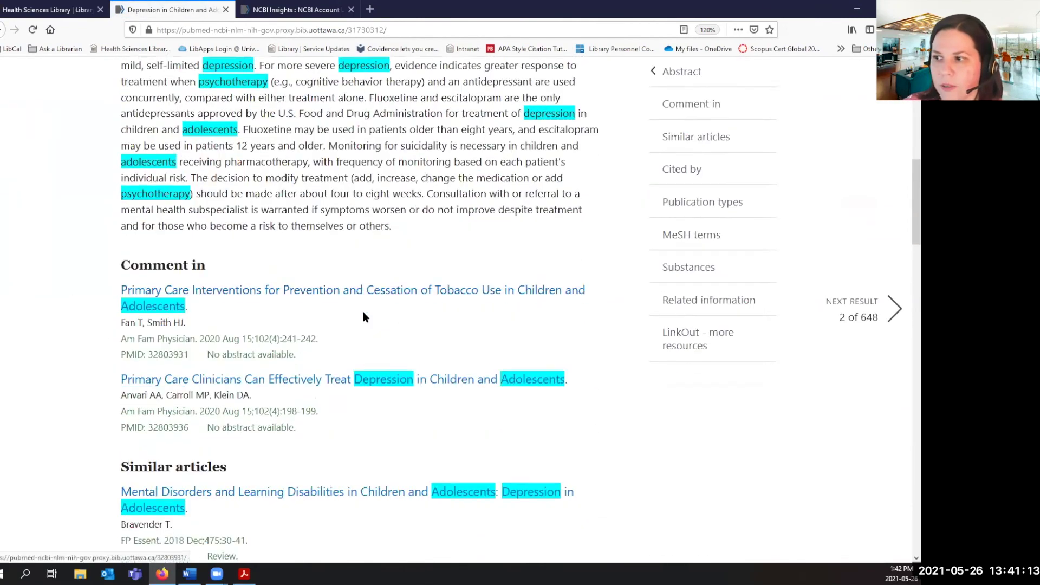
{"action": "scroll", "coordinate": [362, 311], "scroll_direction": "down", "scroll_amount": 10}
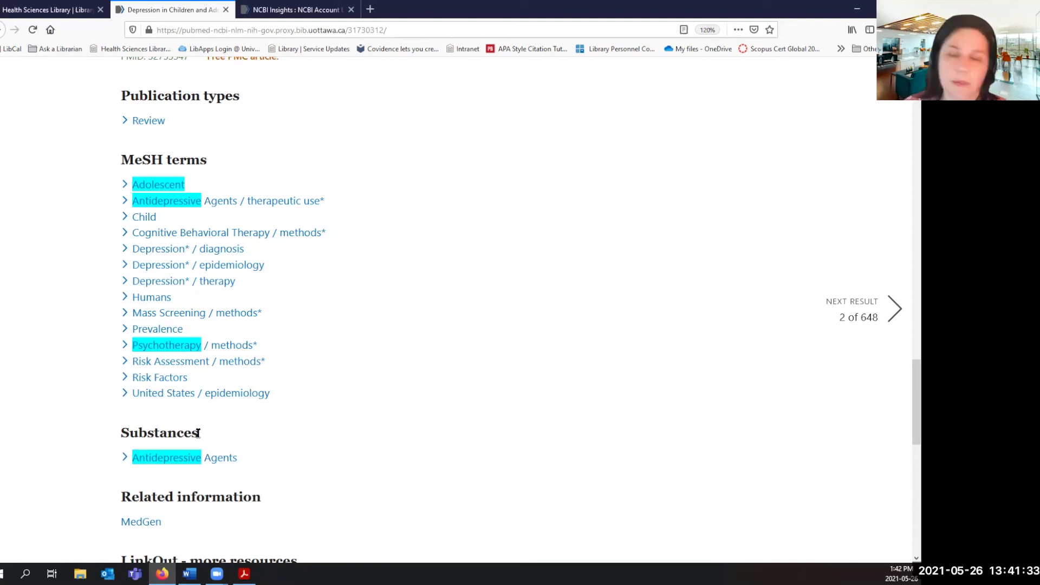
Go back to the PubMed home page, open the MeSH Database and search it for "depression"
{"action": "scroll", "coordinate": [198, 433], "scroll_direction": "up", "scroll_amount": 20}
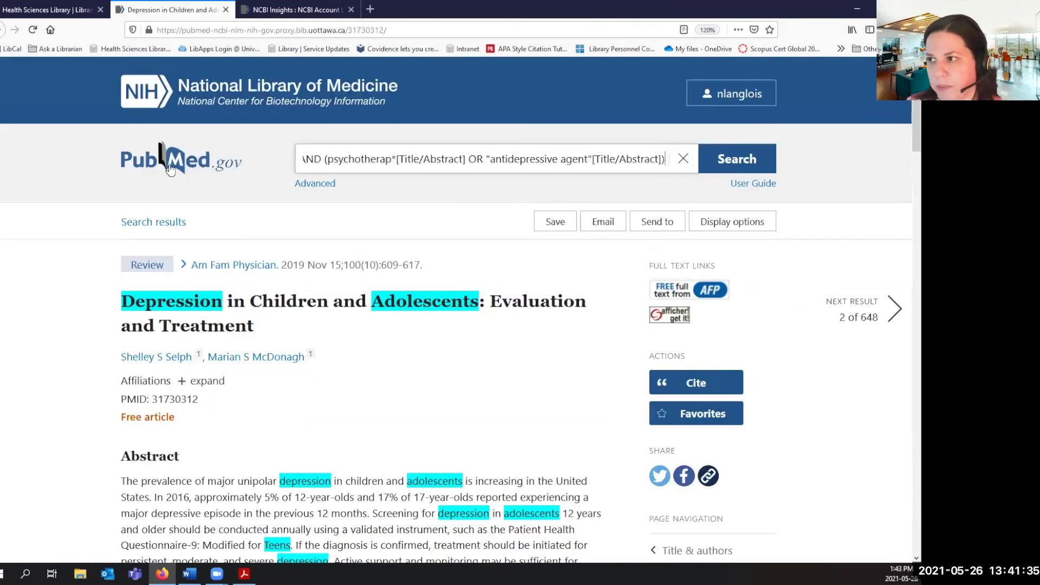
{"action": "left_click", "coordinate": [170, 169]}
{"action": "scroll", "coordinate": [557, 441], "scroll_direction": "down", "scroll_amount": 5}
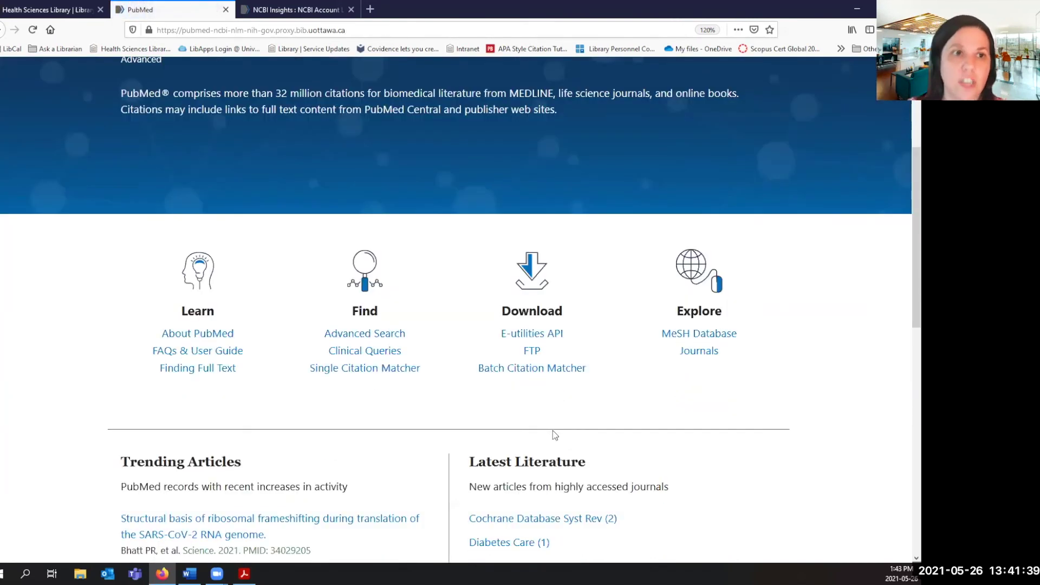
{"action": "left_click", "coordinate": [714, 337]}
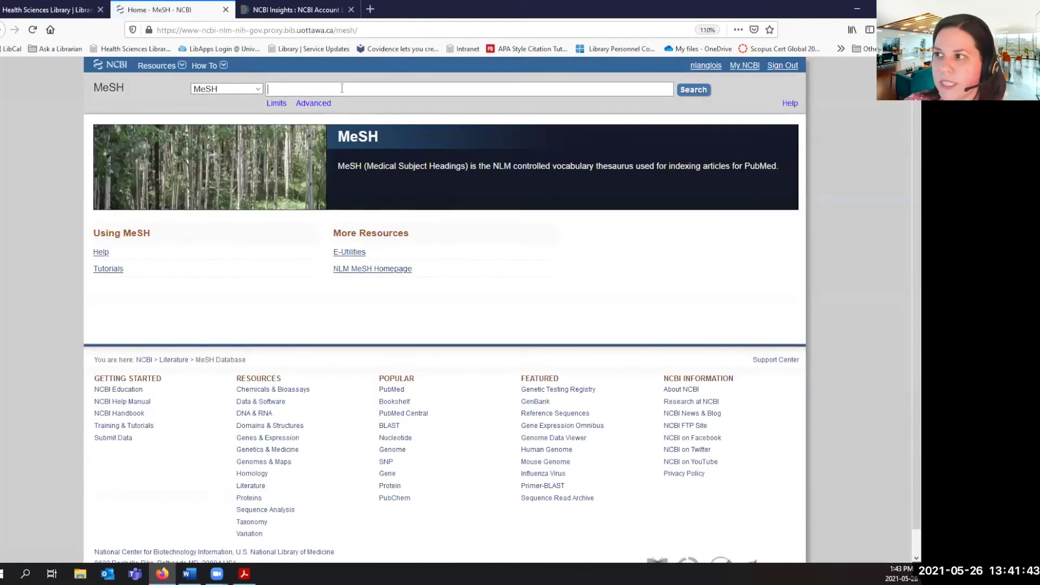
{"action": "type", "text": "depression"}
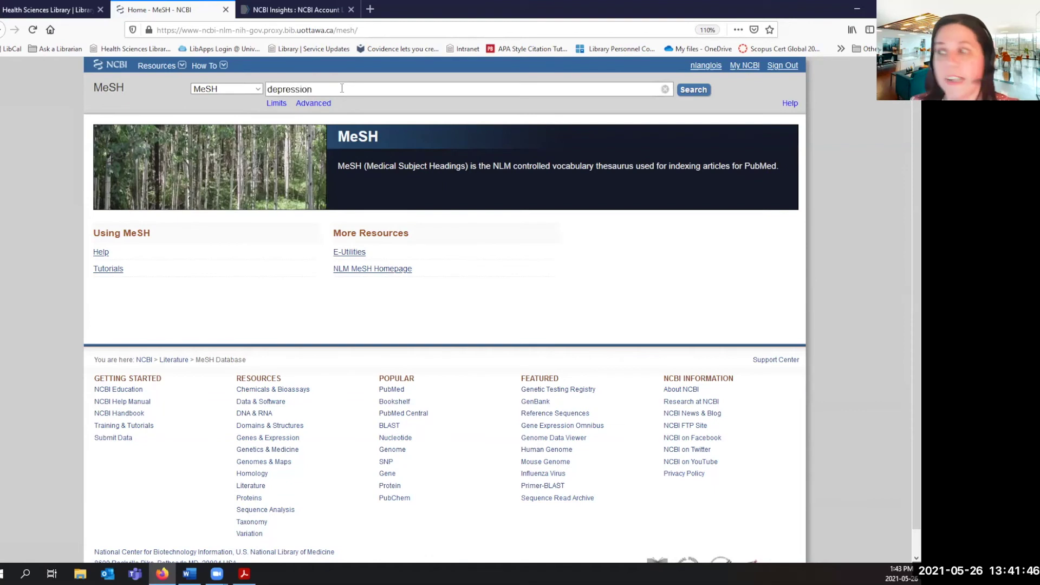
{"action": "key", "text": "Return"}
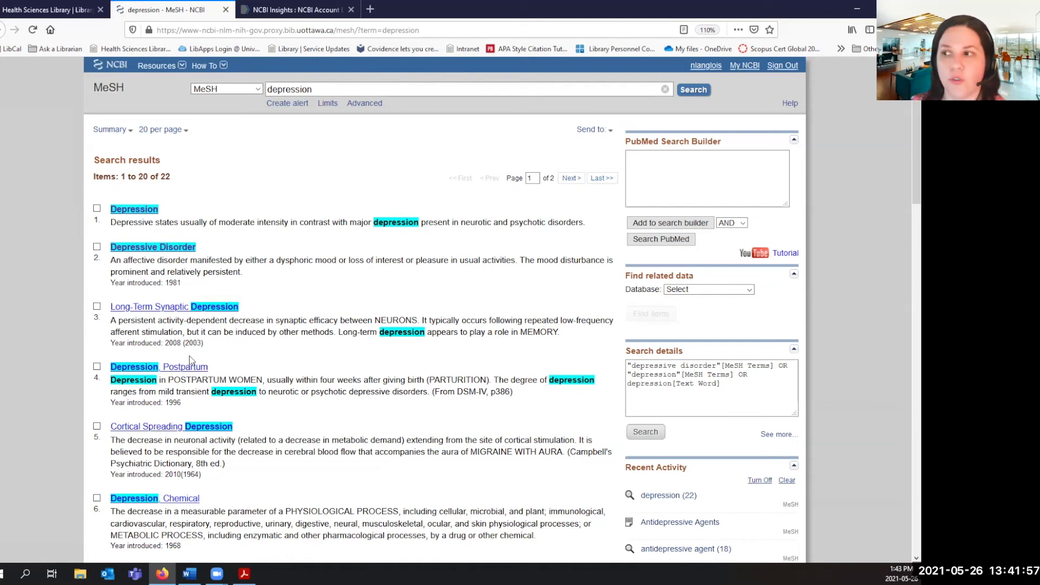
Open the Depressive Disorder record and highlight its definition for reading
{"action": "left_click", "coordinate": [149, 248]}
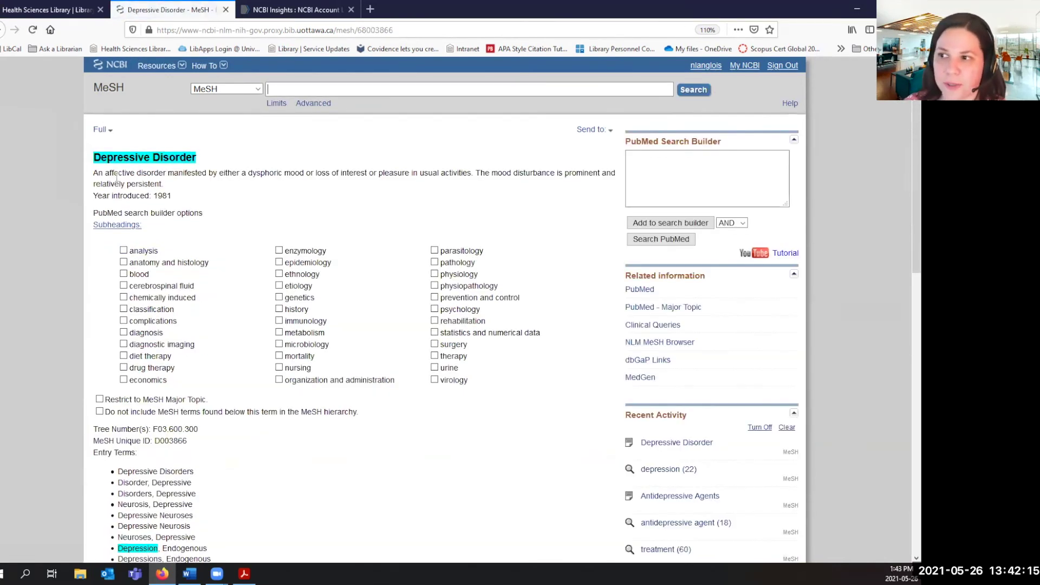
{"action": "left_click_drag", "start_coordinate": [93, 173], "coordinate": [179, 187]}
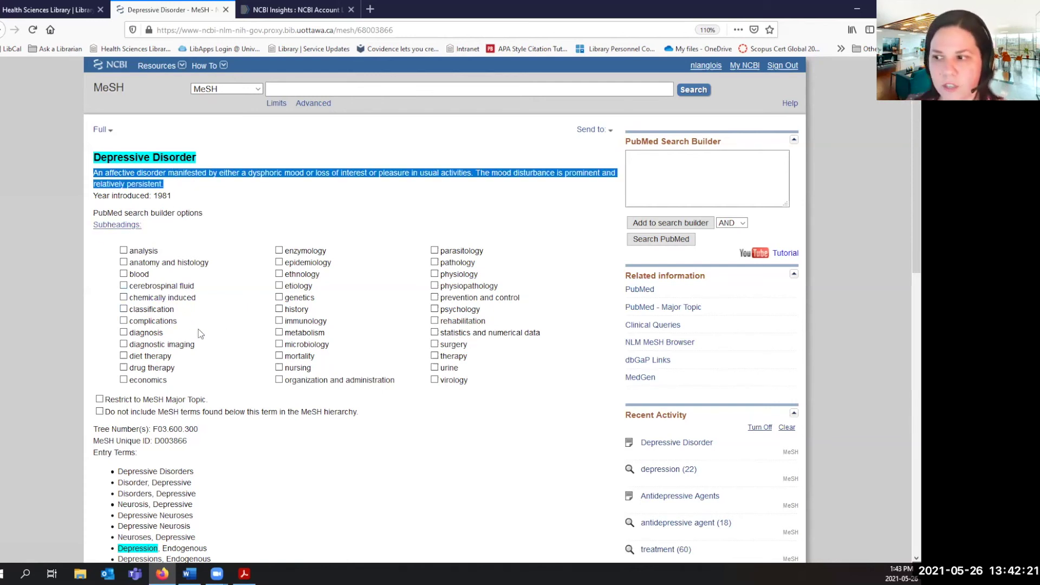
{"action": "left_click", "coordinate": [155, 309]}
Examine the Entry Terms of the Depressive Disorder record, highlighting the heading and the list of synonyms
{"action": "scroll", "coordinate": [154, 308], "scroll_direction": "down", "scroll_amount": 3}
{"action": "left_click_drag", "start_coordinate": [93, 252], "coordinate": [146, 259]}
{"action": "left_click", "coordinate": [131, 273]}
{"action": "scroll", "coordinate": [131, 260], "scroll_direction": "down", "scroll_amount": 1}
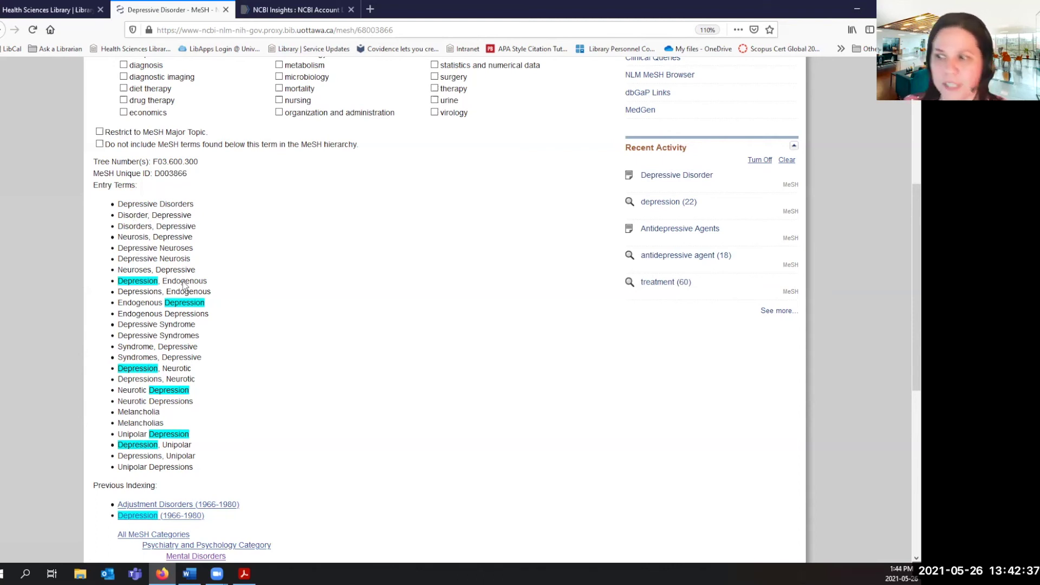
{"action": "left_click_drag", "start_coordinate": [197, 470], "coordinate": [127, 206]}
{"action": "scroll", "coordinate": [132, 222], "scroll_direction": "up", "scroll_amount": 4}
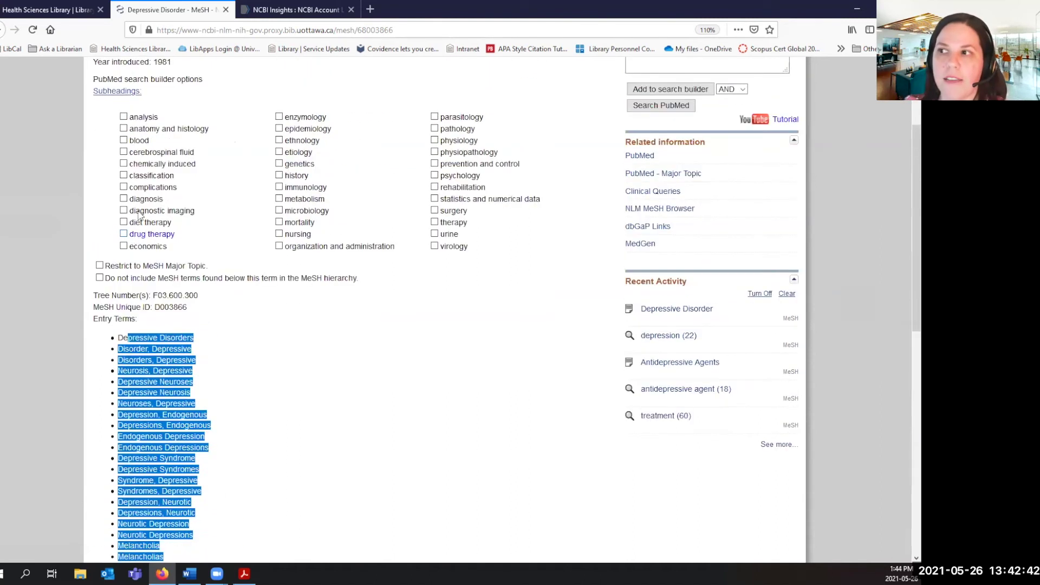
{"action": "left_click", "coordinate": [240, 378]}
Examine where Depressive Disorder sits in the MeSH hierarchy, including its broader and narrower terms
{"action": "scroll", "coordinate": [239, 369], "scroll_direction": "down", "scroll_amount": 8}
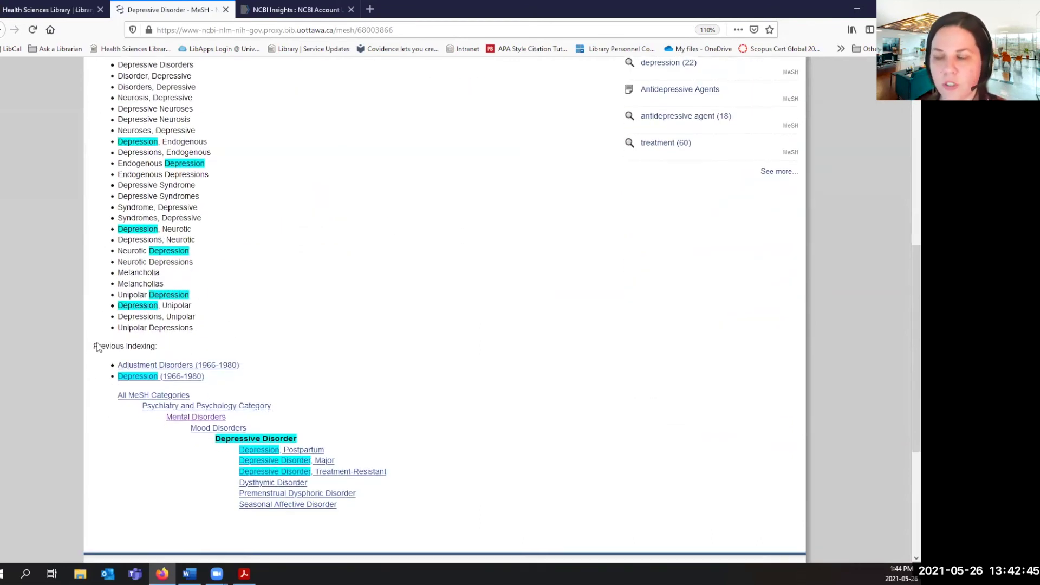
{"action": "scroll", "coordinate": [97, 347], "scroll_direction": "down", "scroll_amount": 2}
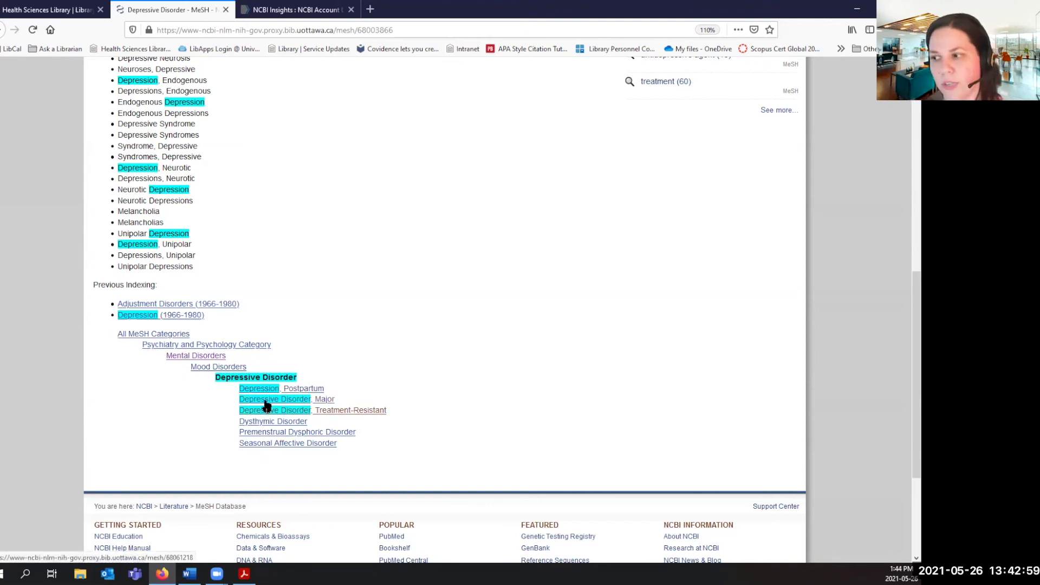
{"action": "scroll", "coordinate": [265, 427], "scroll_direction": "up", "scroll_amount": 7}
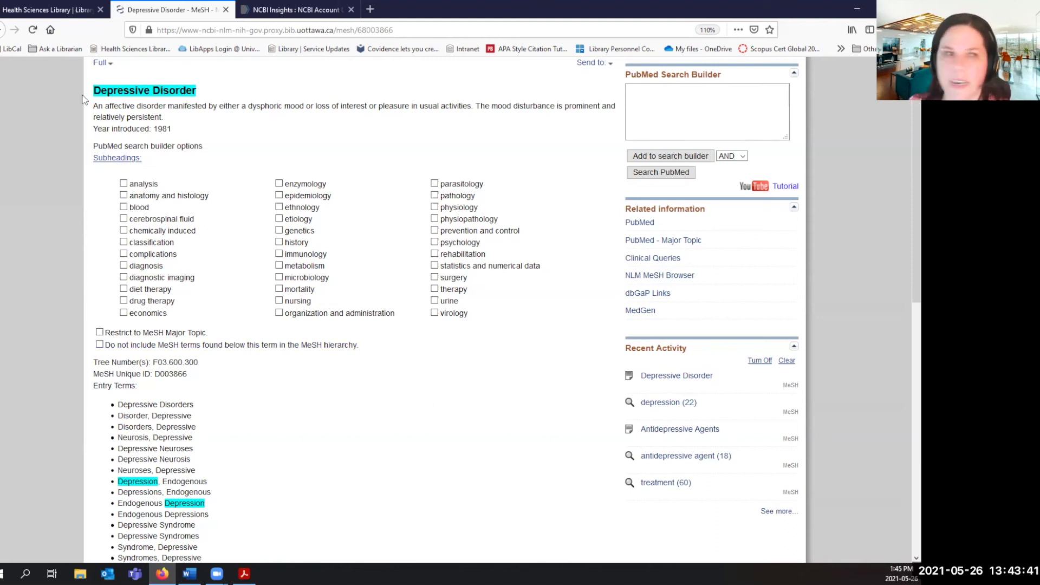
Return to the MeSH results for "depression", add Depression and Depressive Disorder to the search builder with OR, and search PubMed
{"action": "left_click", "coordinate": [3, 33]}
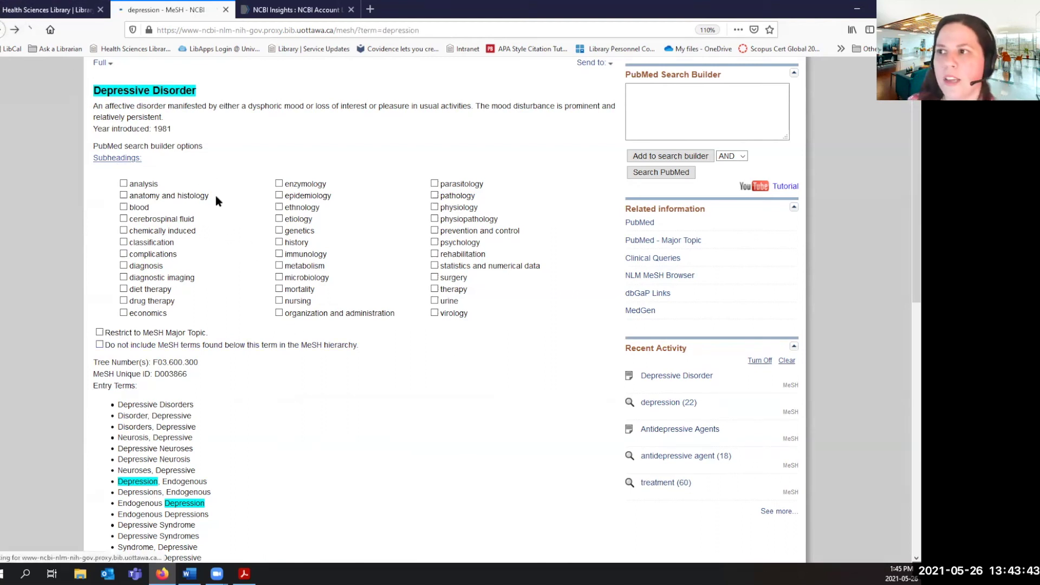
{"action": "left_click", "coordinate": [97, 209]}
{"action": "left_click", "coordinate": [97, 247]}
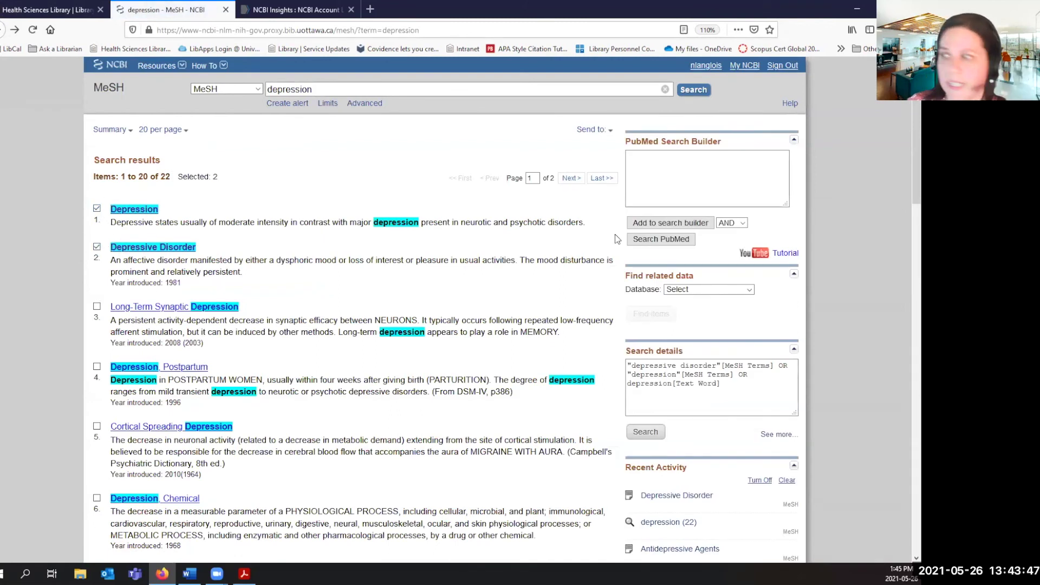
{"action": "left_click", "coordinate": [733, 227]}
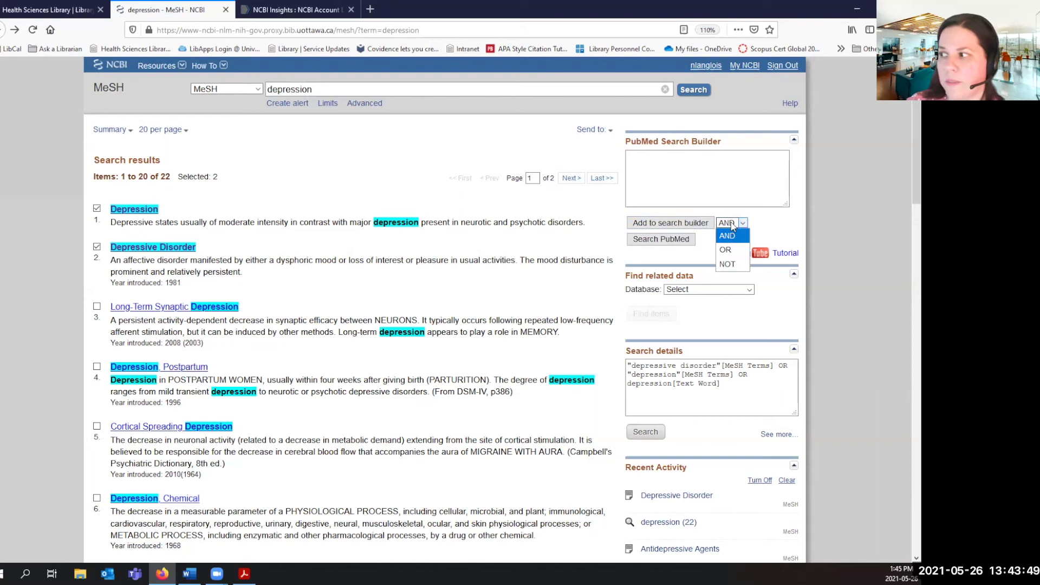
{"action": "left_click", "coordinate": [734, 250]}
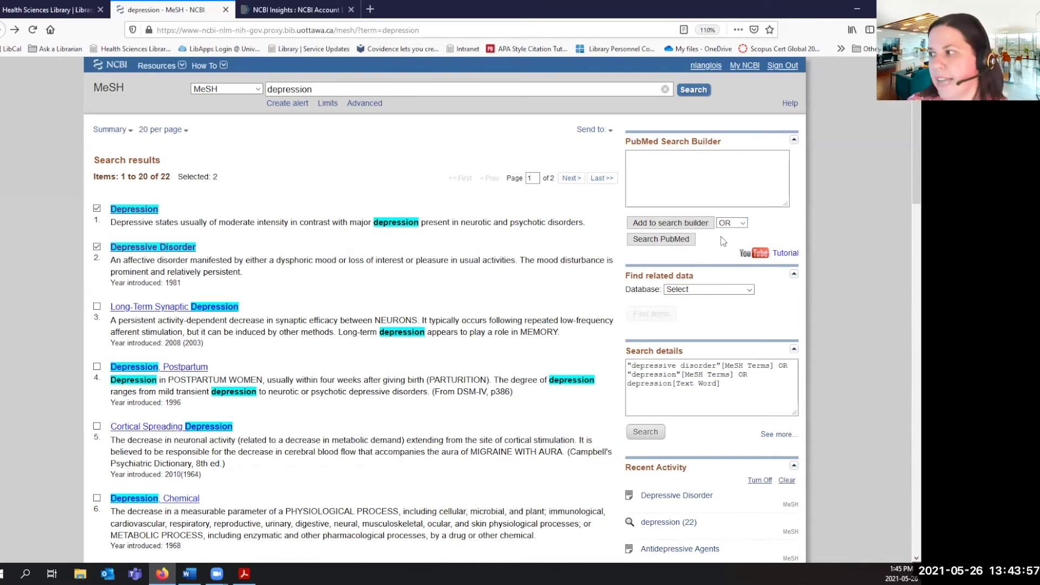
{"action": "left_click", "coordinate": [696, 225]}
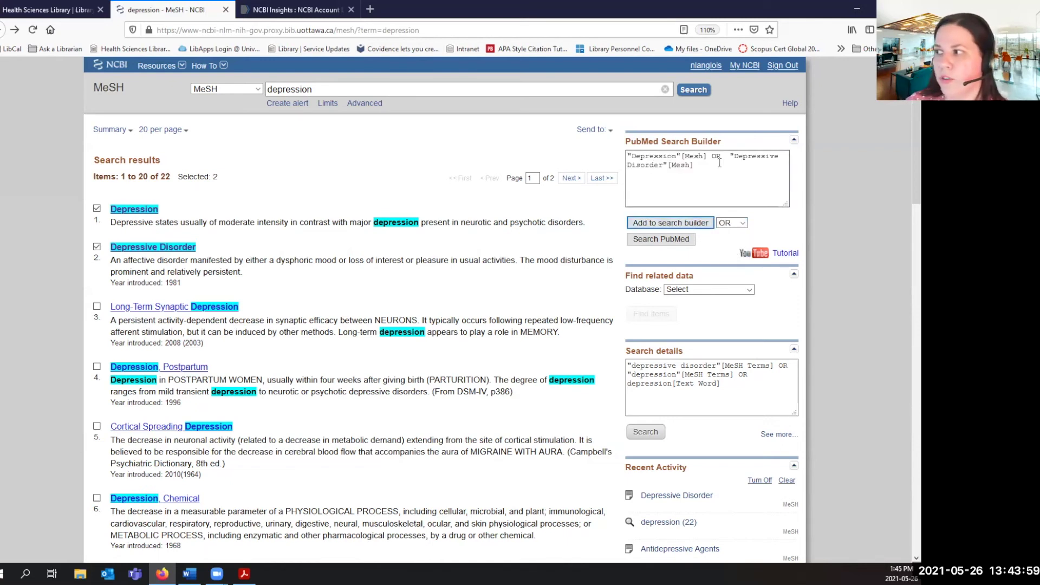
{"action": "left_click", "coordinate": [679, 241]}
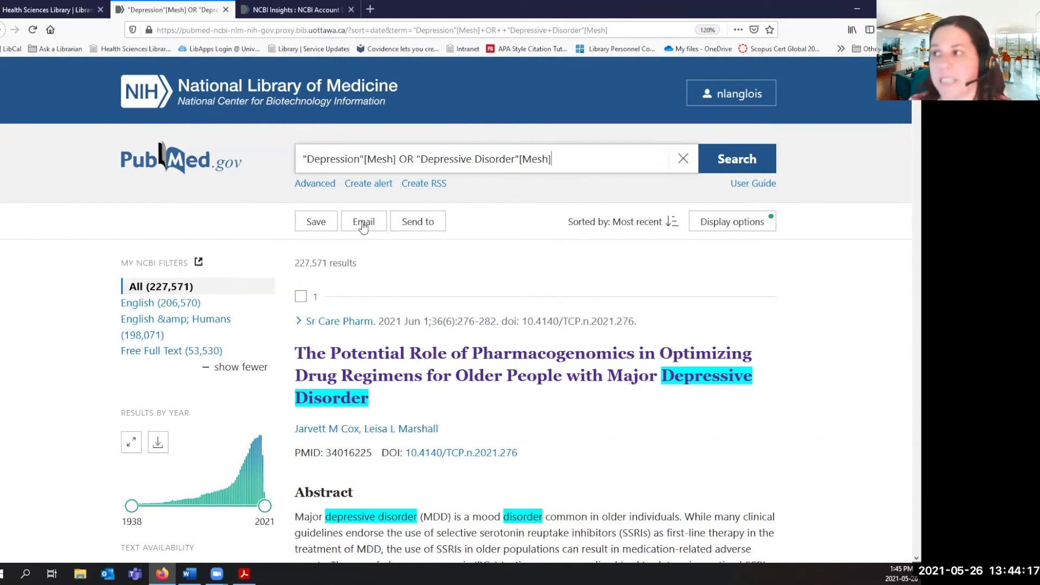
Go back to the PubMed home page, open the MeSH Database and search it for "antidepressive agent"
{"action": "left_click", "coordinate": [214, 170]}
{"action": "scroll", "coordinate": [692, 402], "scroll_direction": "down", "scroll_amount": 3}
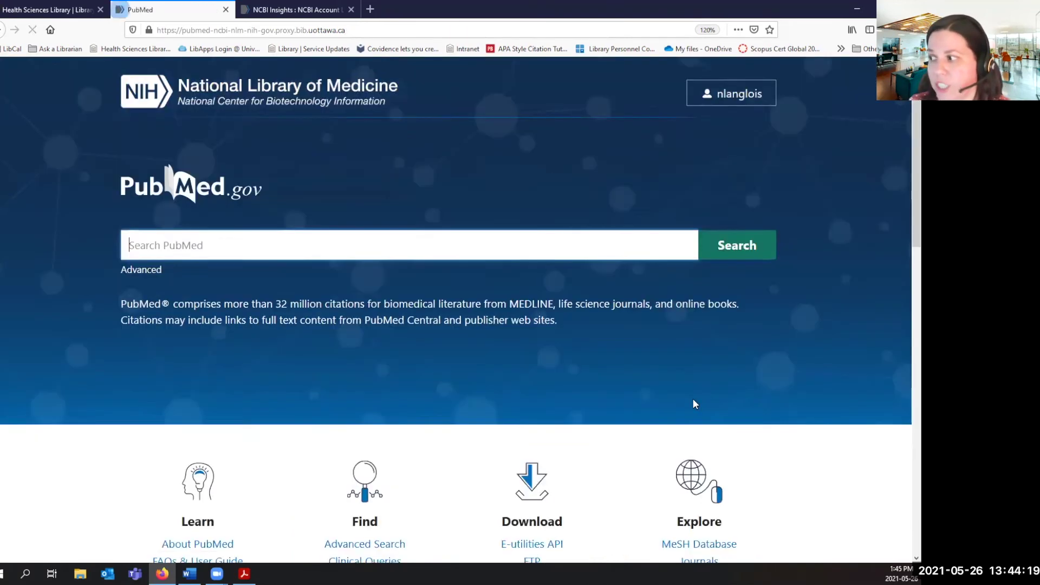
{"action": "left_click", "coordinate": [699, 474]}
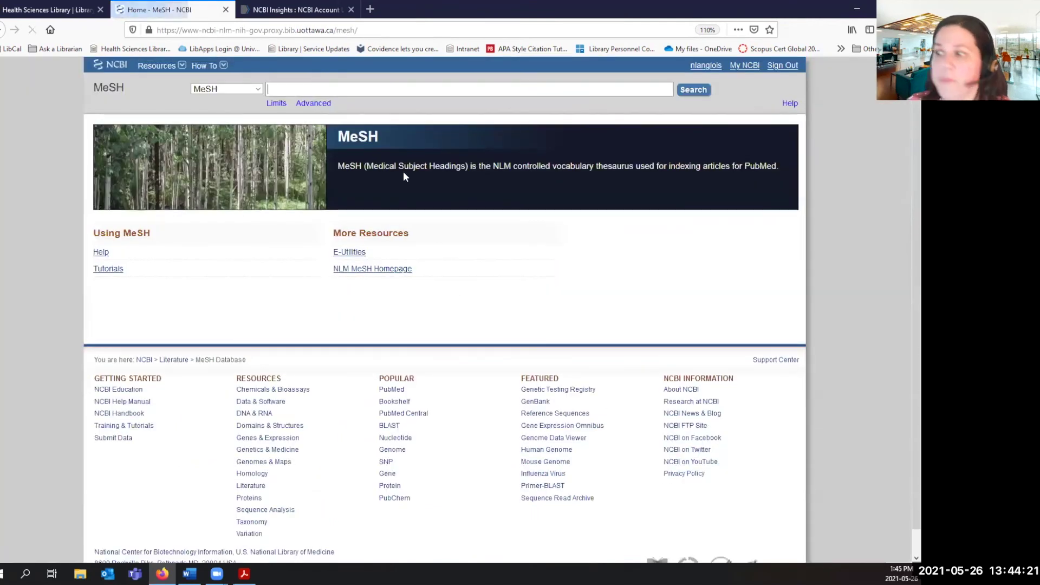
{"action": "type", "text": "adn"}
{"action": "key", "text": "BackSpace"}
{"action": "key", "text": "BackSpace"}
{"action": "type", "text": "ntidepressive agent"}
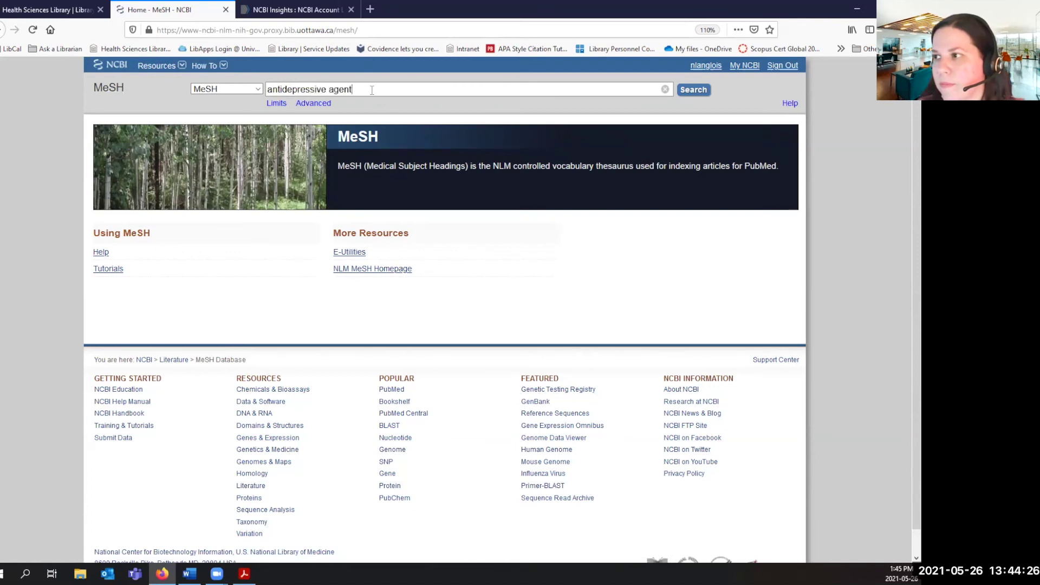
{"action": "key", "text": "Return"}
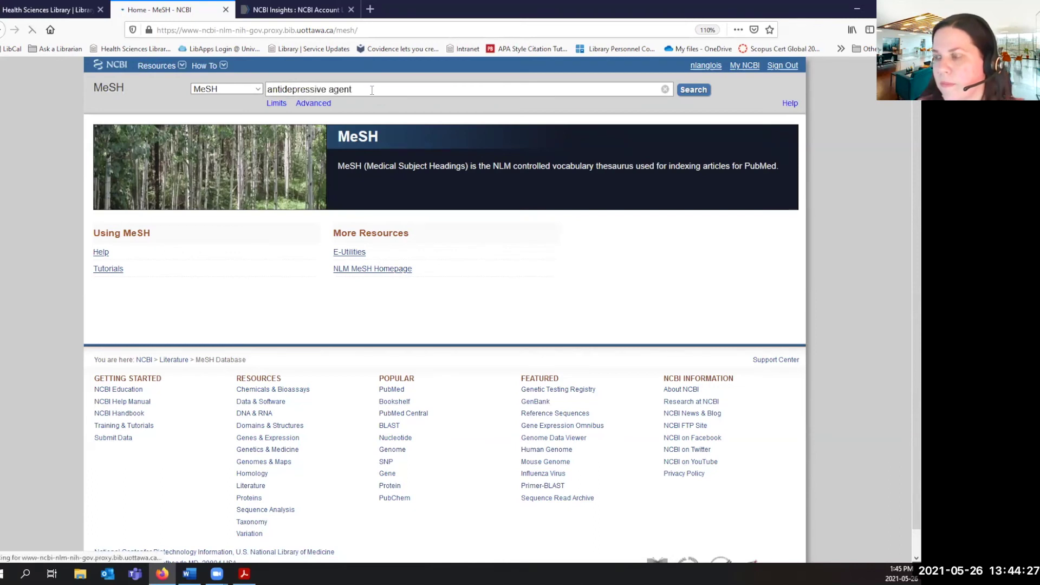
Add the Antidepressive Agents heading to the search builder and search the MeSH Database for "psychotherapy"
{"action": "left_click", "coordinate": [97, 208]}
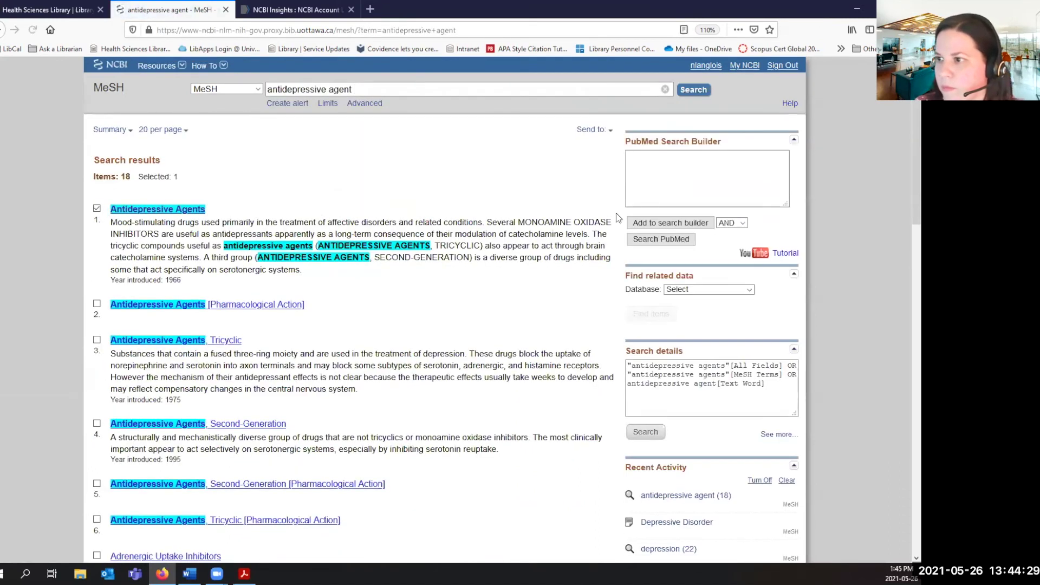
{"action": "left_click", "coordinate": [670, 222]}
{"action": "left_click_drag", "start_coordinate": [379, 89], "coordinate": [230, 92]}
{"action": "type", "text": "pyschothera"}
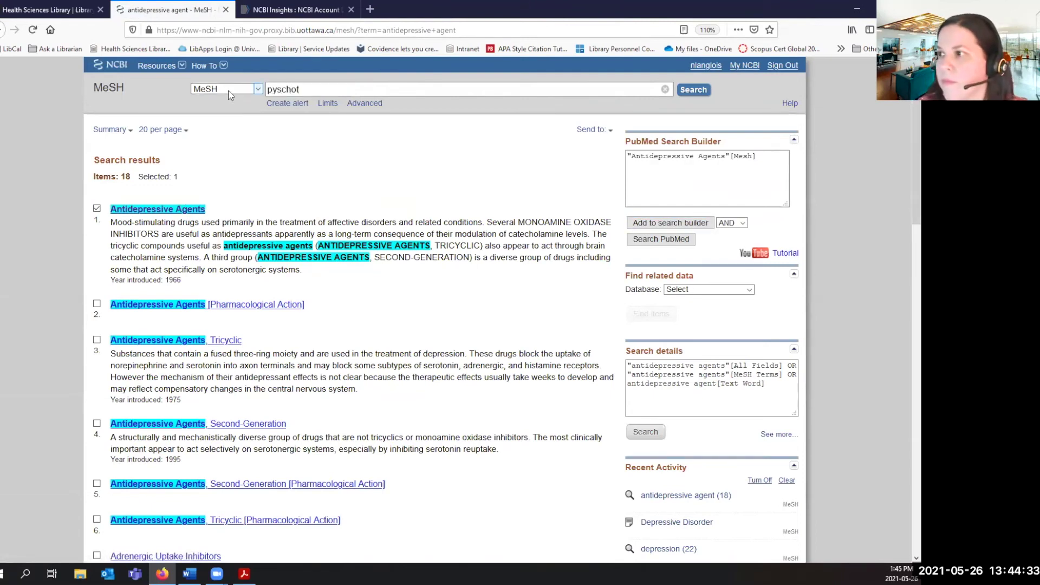
{"action": "type", "text": "py"}
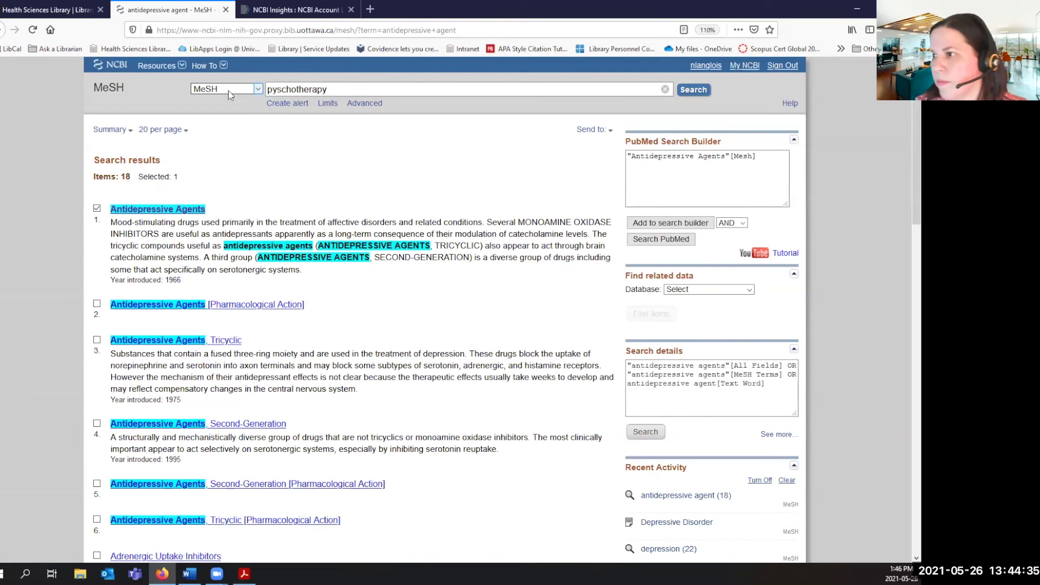
{"action": "key", "text": "Return"}
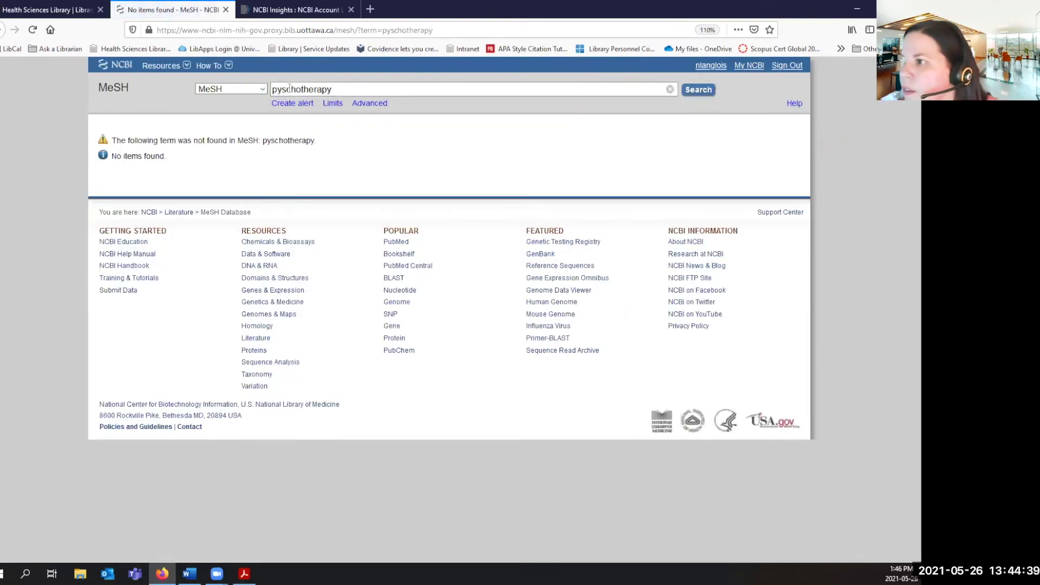
{"action": "key", "text": "Delete"}
{"action": "key", "text": "Delete"}
{"action": "key", "text": "Delete"}
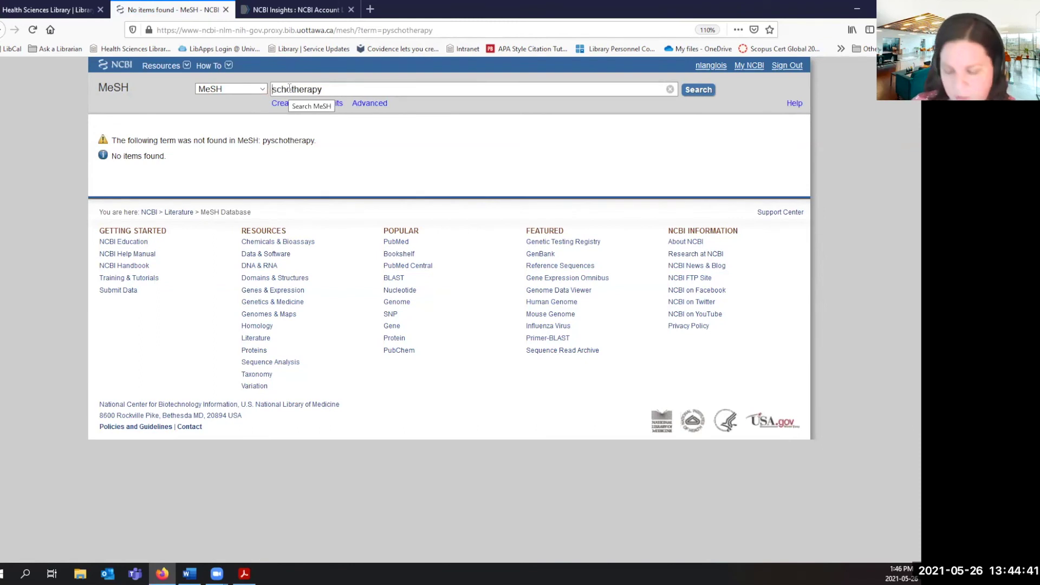
{"action": "type", "text": "psy"}
{"action": "key", "text": "Return"}
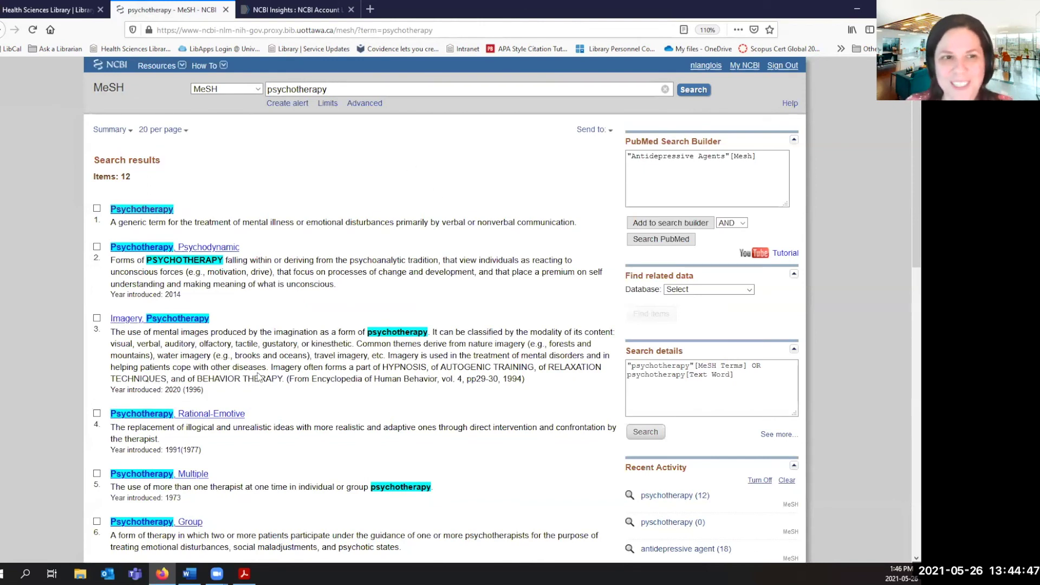
Add the Psychotherapy heading to the search builder with OR and run the combined query in PubMed
{"action": "left_click", "coordinate": [97, 209]}
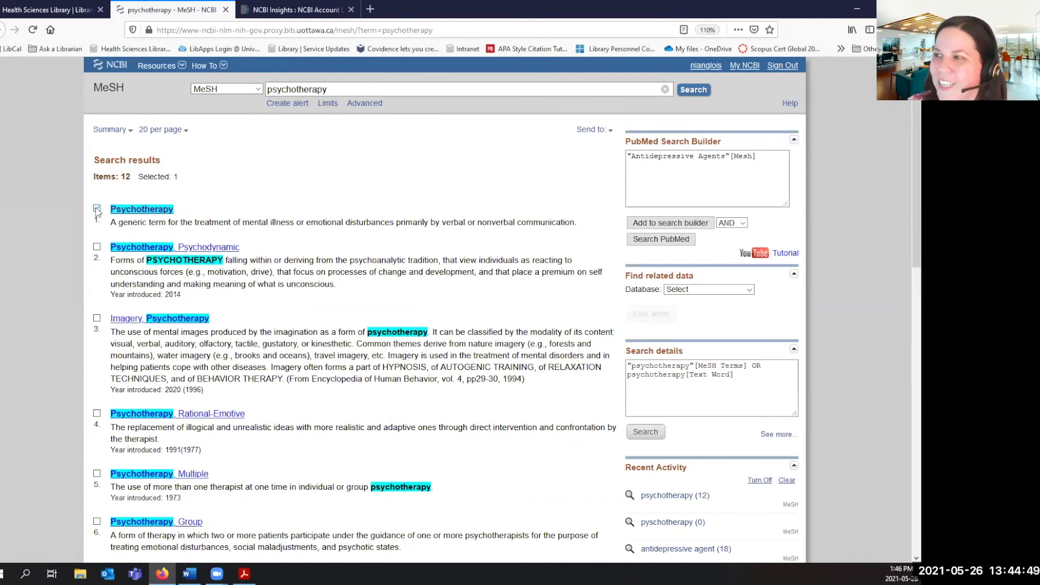
{"action": "left_click", "coordinate": [731, 222]}
{"action": "left_click", "coordinate": [732, 249]}
{"action": "left_click", "coordinate": [707, 228]}
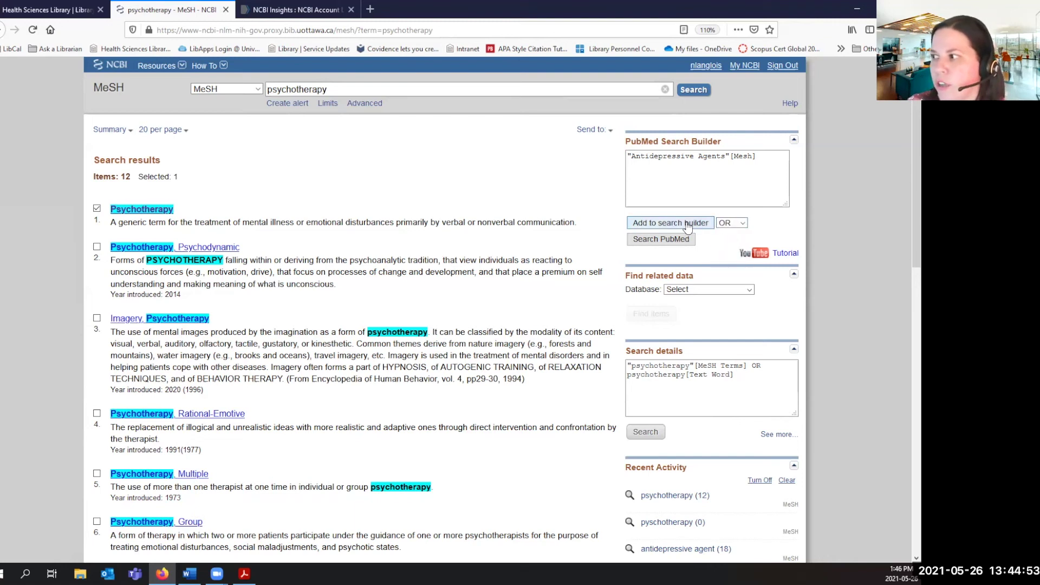
{"action": "left_click", "coordinate": [656, 241]}
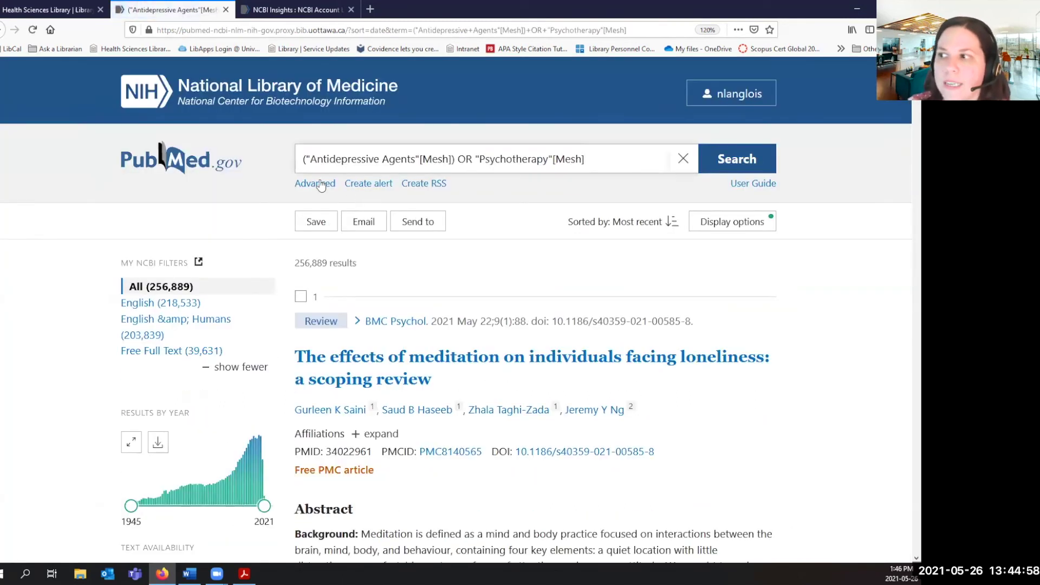
Open the Advanced Search Builder and add "antidepressive agent" or psychoterapy to the query as Title/Abstract terms
{"action": "left_click", "coordinate": [319, 183]}
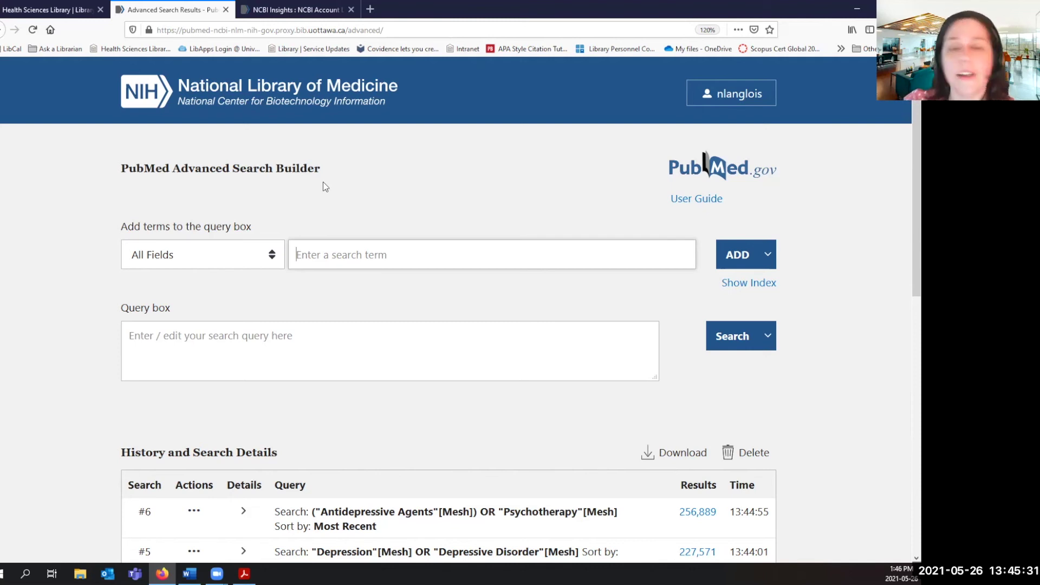
{"action": "scroll", "coordinate": [324, 183], "scroll_direction": "down", "scroll_amount": 4}
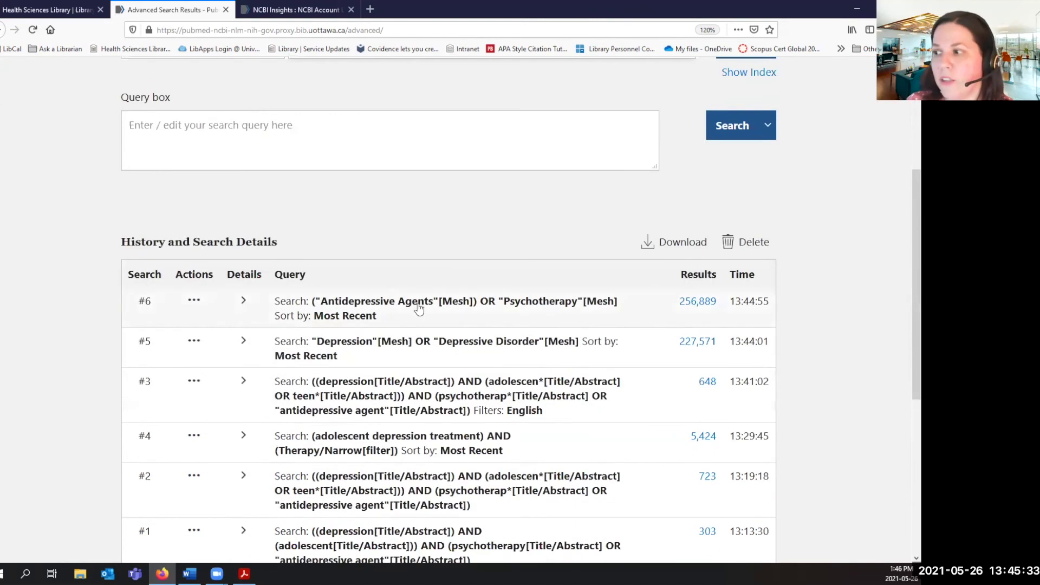
{"action": "scroll", "coordinate": [354, 269], "scroll_direction": "up", "scroll_amount": 1}
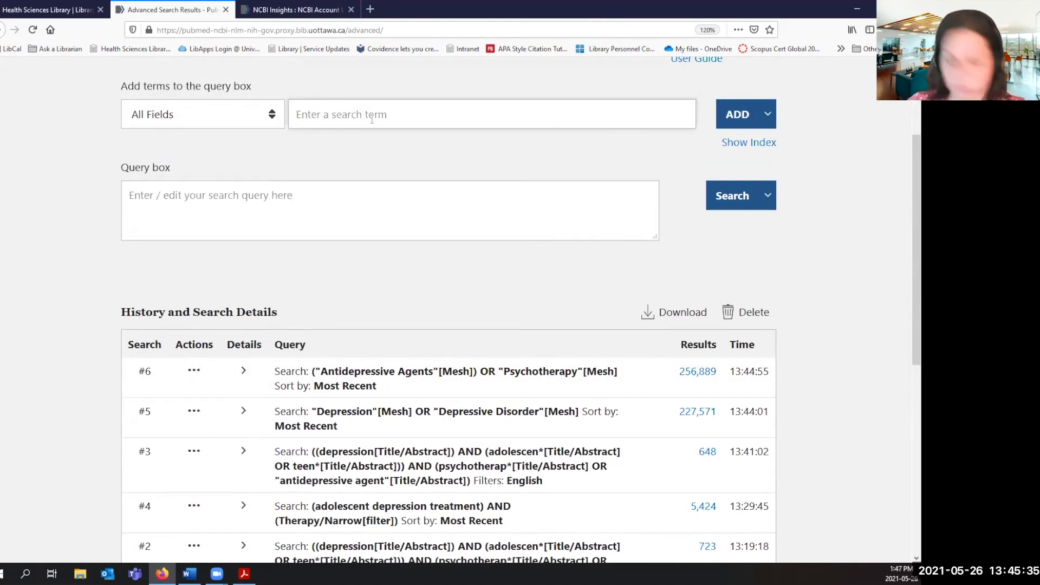
{"action": "type", "text": "\""}
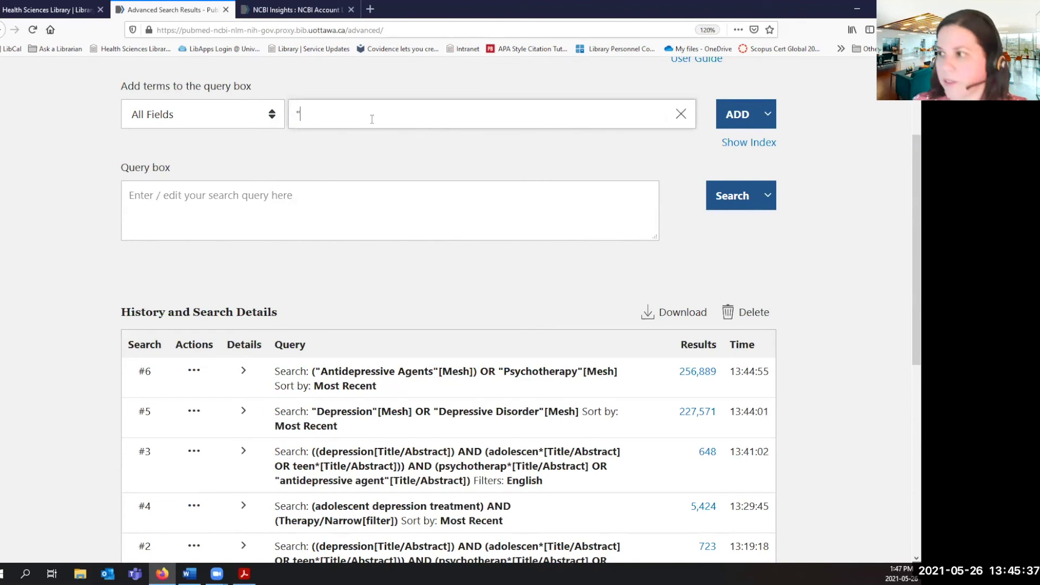
{"action": "type", "text": "antidepres"}
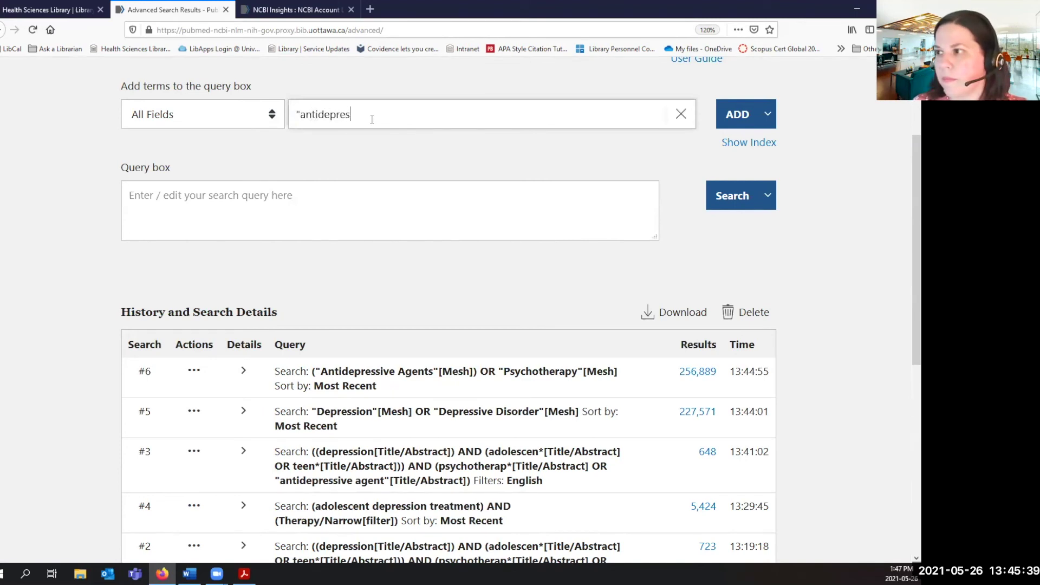
{"action": "type", "text": "sive agent\" o"}
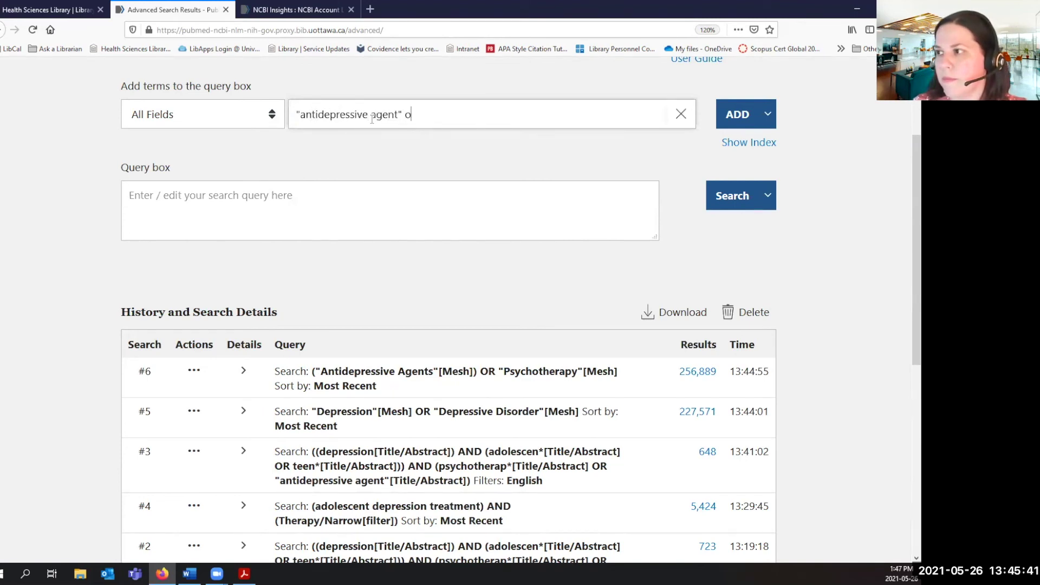
{"action": "type", "text": "r psychotherapy"}
{"action": "left_click", "coordinate": [239, 115]}
{"action": "scroll", "coordinate": [220, 325], "scroll_direction": "down", "scroll_amount": 7}
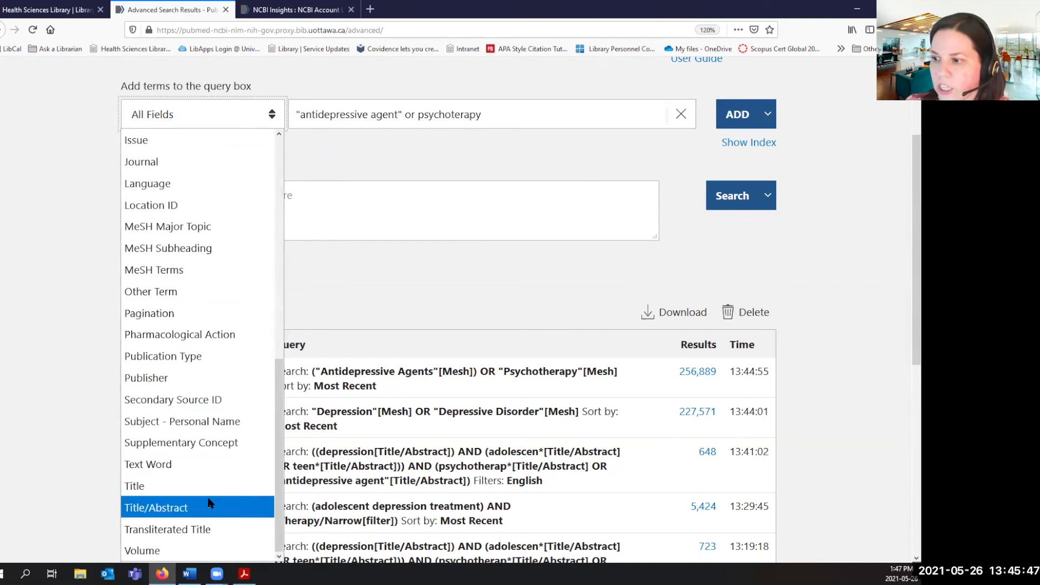
{"action": "left_click", "coordinate": [210, 507]}
{"action": "left_click", "coordinate": [738, 114]}
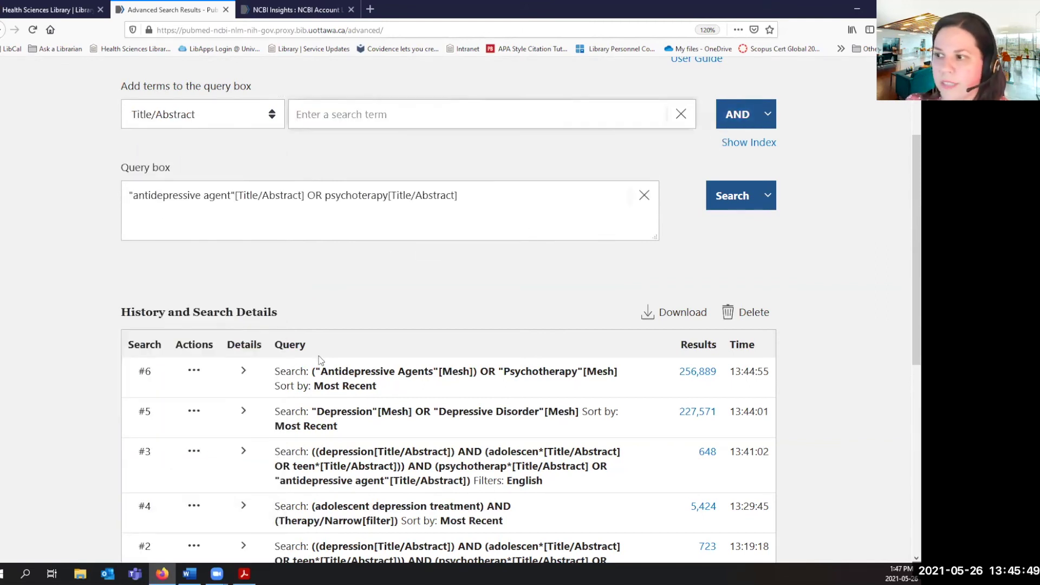
Add search #6, the Antidepressive Agents and Psychotherapy MeSH search, to the query with OR and run it
{"action": "scroll", "coordinate": [318, 356], "scroll_direction": "down", "scroll_amount": 2}
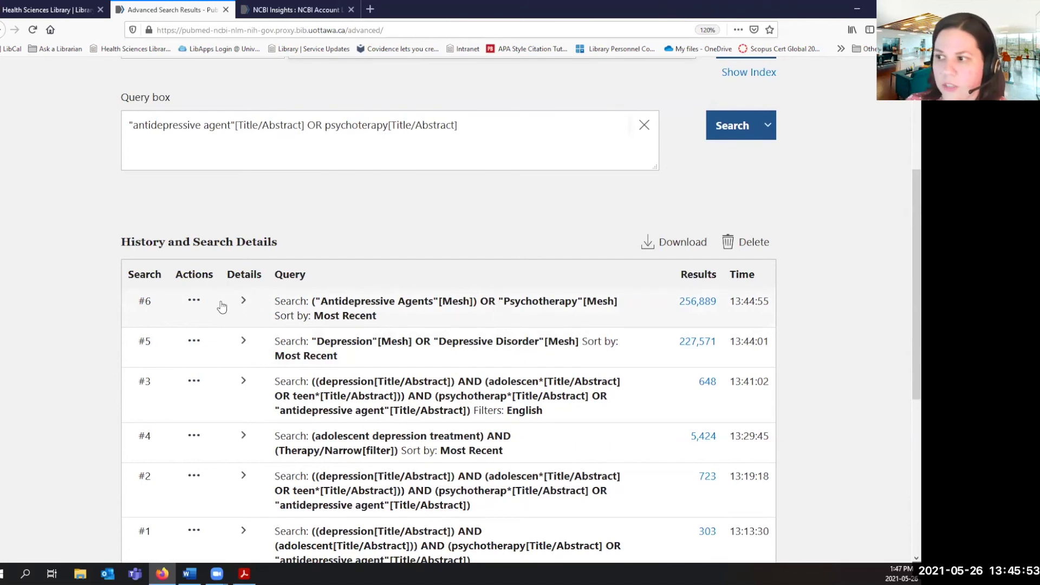
{"action": "left_click", "coordinate": [194, 301]}
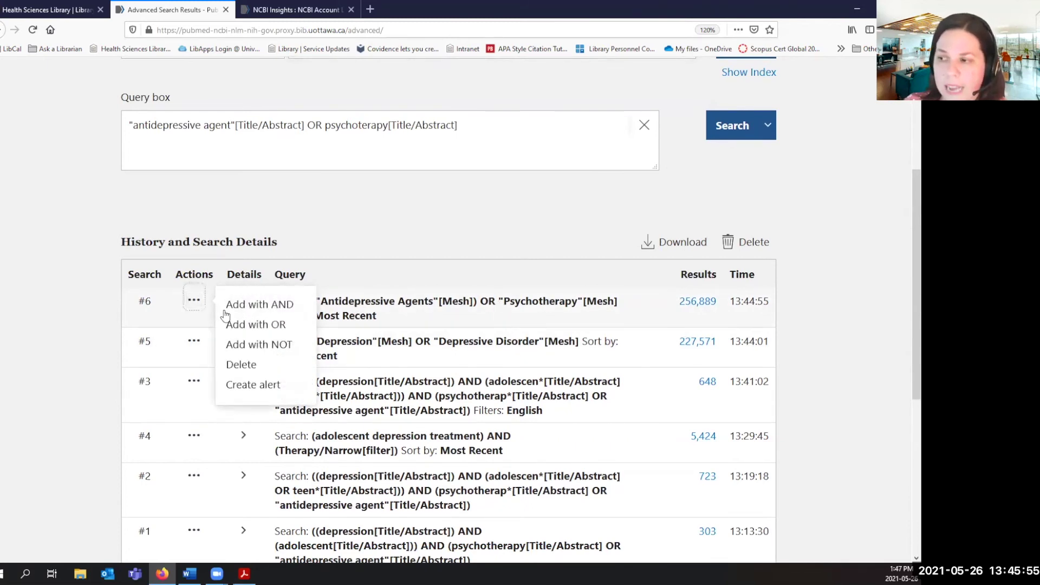
{"action": "left_click", "coordinate": [255, 325]}
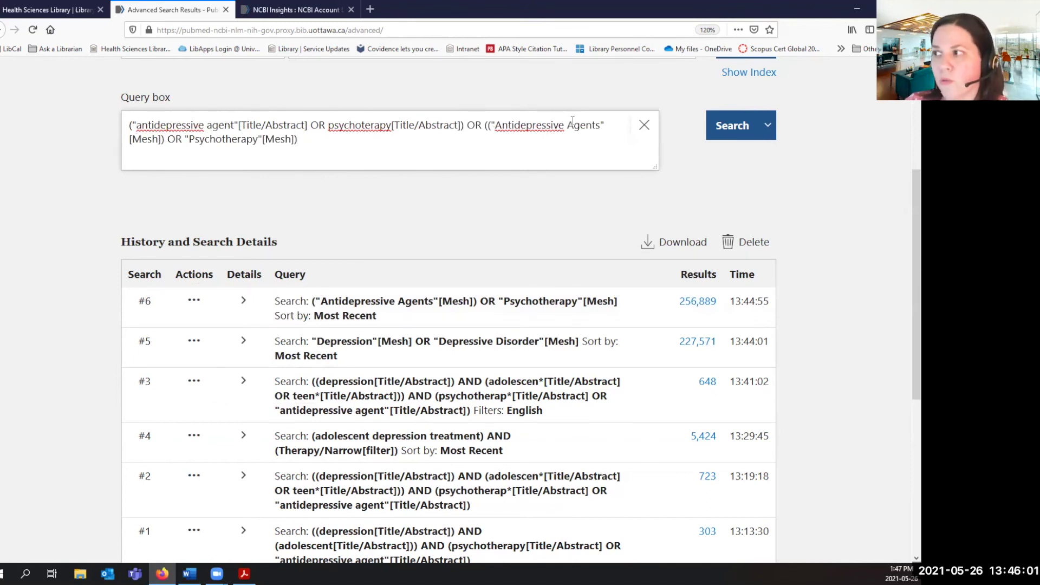
{"action": "left_click", "coordinate": [737, 126]}
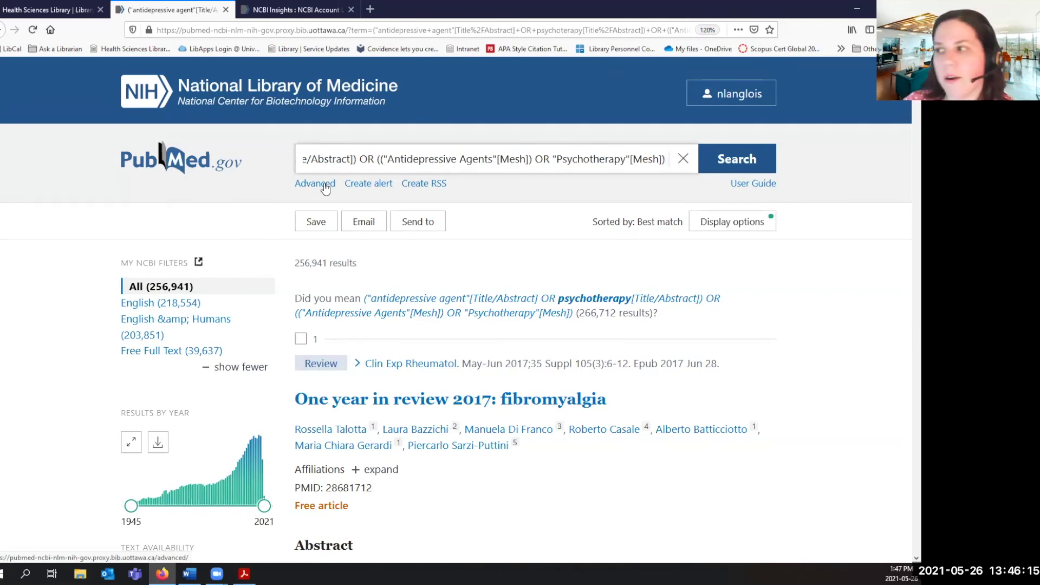
In Advanced Search, run the prepared query combining Title/Abstract and MeSH terms for psychotherapy or antidepressive agents AND depression or depressive disorder, with adolescent[Filter]
{"action": "left_click", "coordinate": [325, 185]}
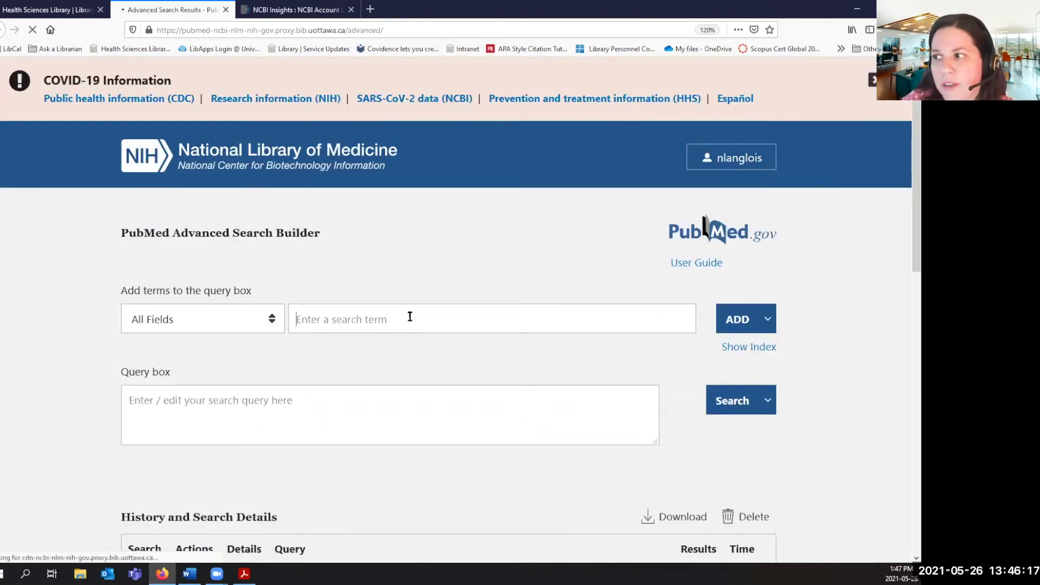
{"action": "scroll", "coordinate": [406, 314], "scroll_direction": "down", "scroll_amount": 5}
{"action": "scroll", "coordinate": [365, 275], "scroll_direction": "down", "scroll_amount": 3}
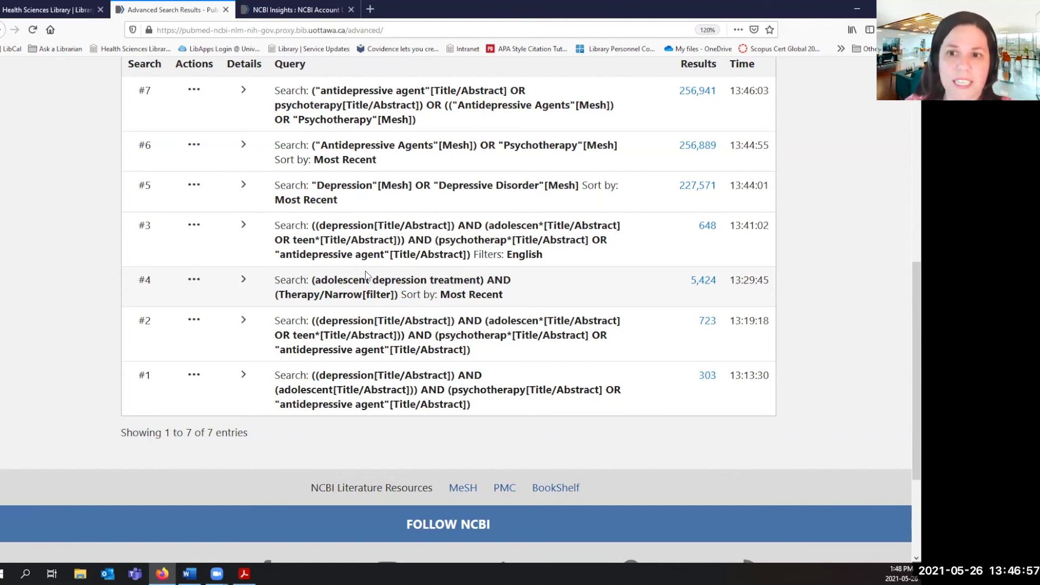
{"action": "key", "text": "alt+Tab"}
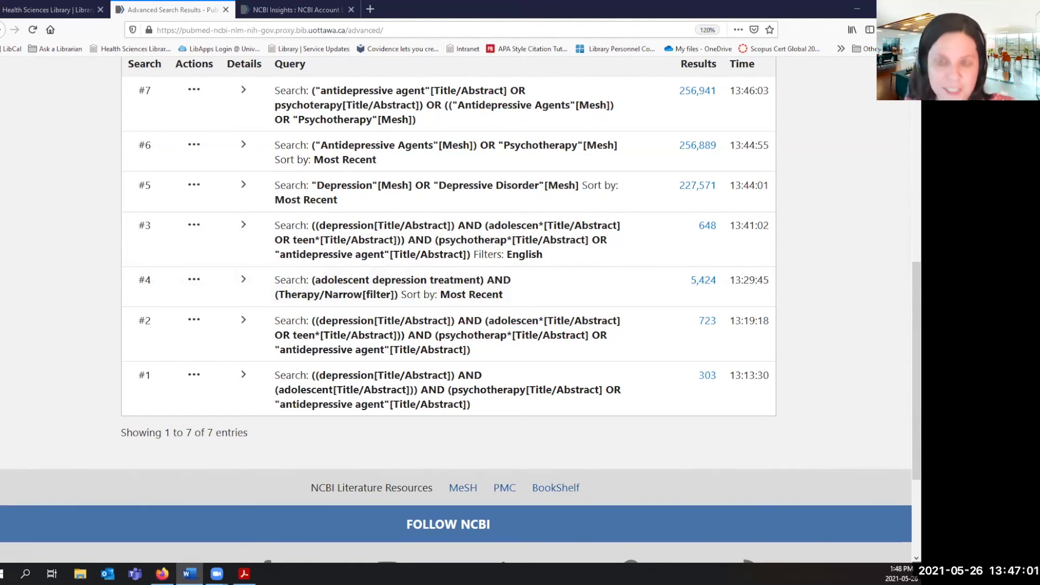
{"action": "scroll", "coordinate": [376, 332], "scroll_direction": "up", "scroll_amount": 7}
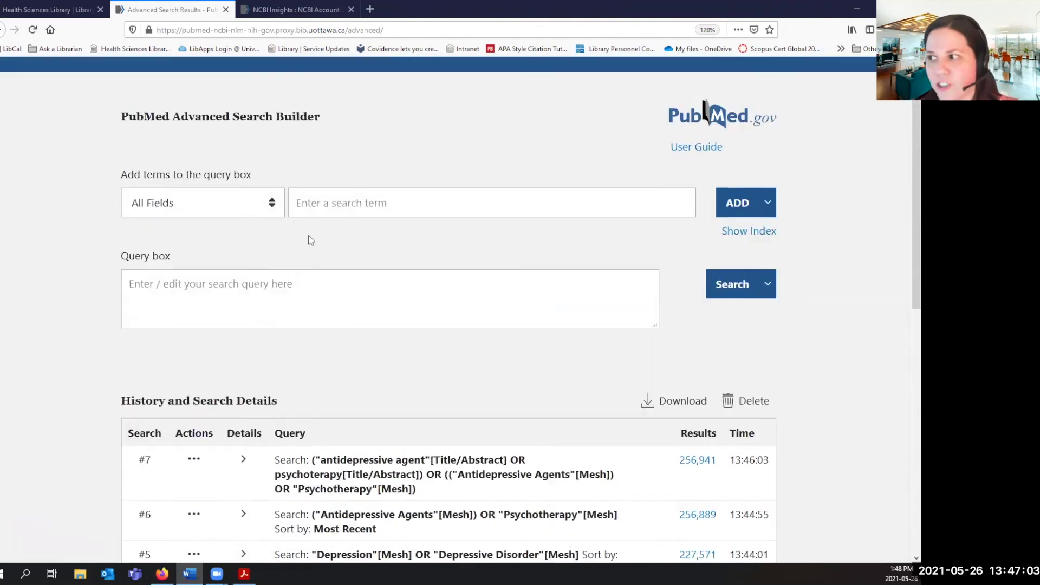
{"action": "left_click", "coordinate": [300, 336]}
{"action": "type", "text": "((\"Psychotherapy\"[Title/Abstract] OR \"Antidepressive Agents\"[Title/Abstract] OR (\"Antidepressive Agents\"[MeSH Terms] OR \"Psychotherapy\"[MeSH Terms])) AND (\"Depression\"[Title/Abstract] OR (\"Depression\"[MeSH Terms] OR \"Depressive Disorder\"[MeSH Terms]))) AND (adolescent[Filter])"}
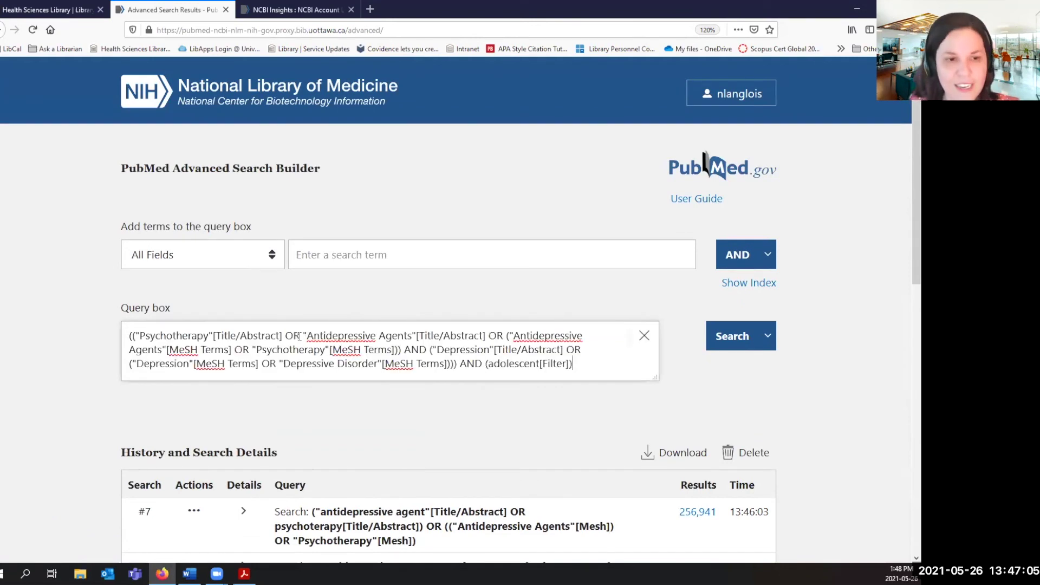
{"action": "left_click", "coordinate": [726, 347]}
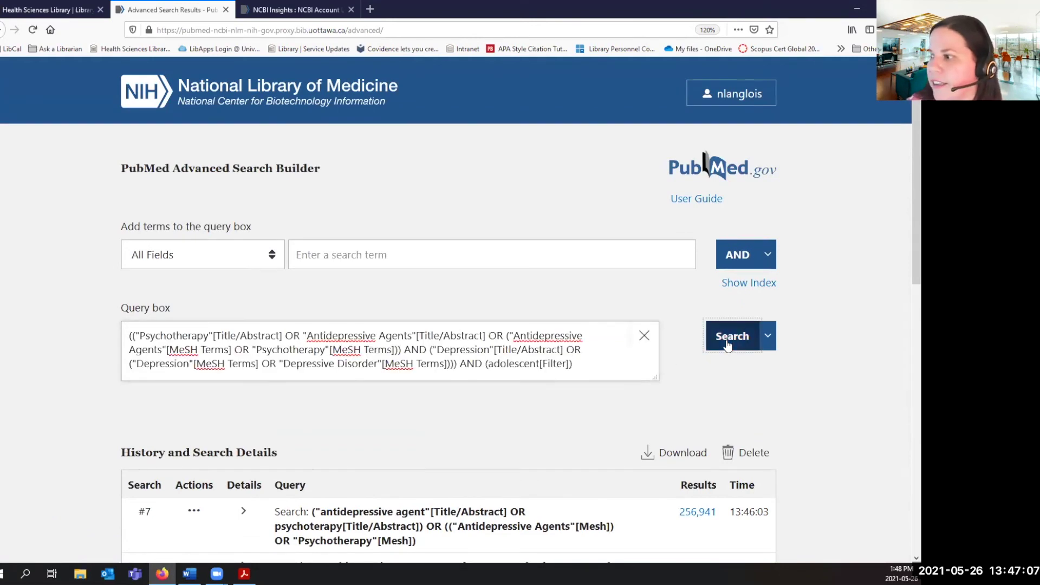